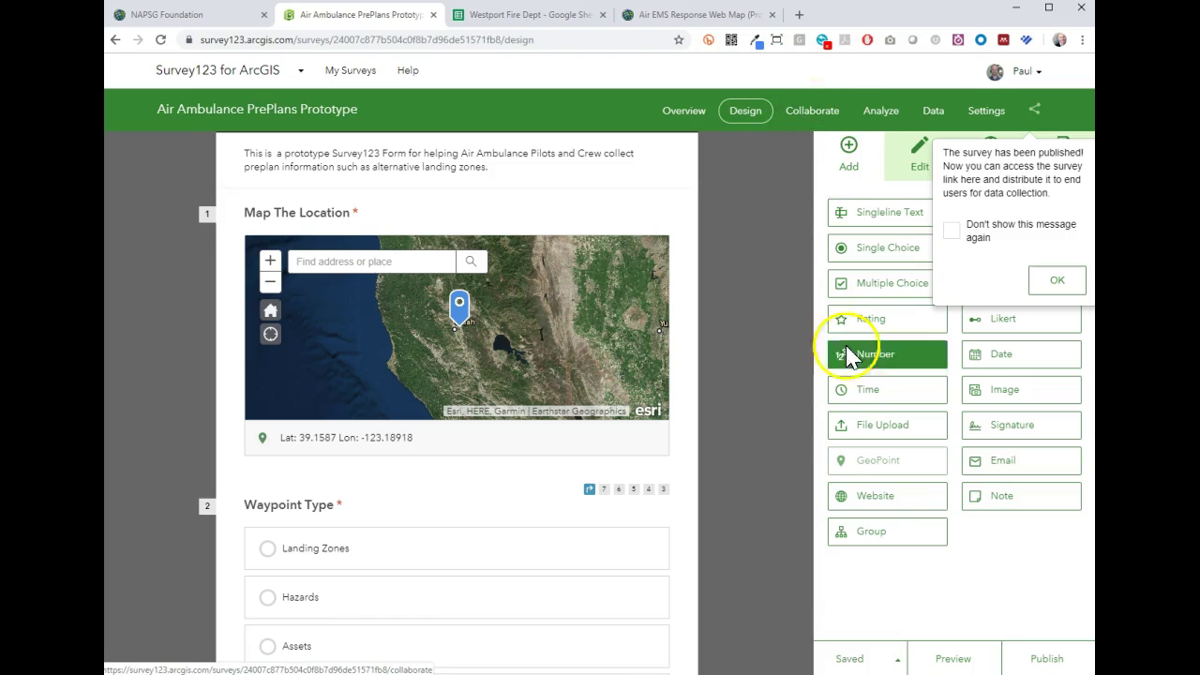
# - Preview the survey form as it appears on a phone and close the preview
pyautogui.click(956, 658)
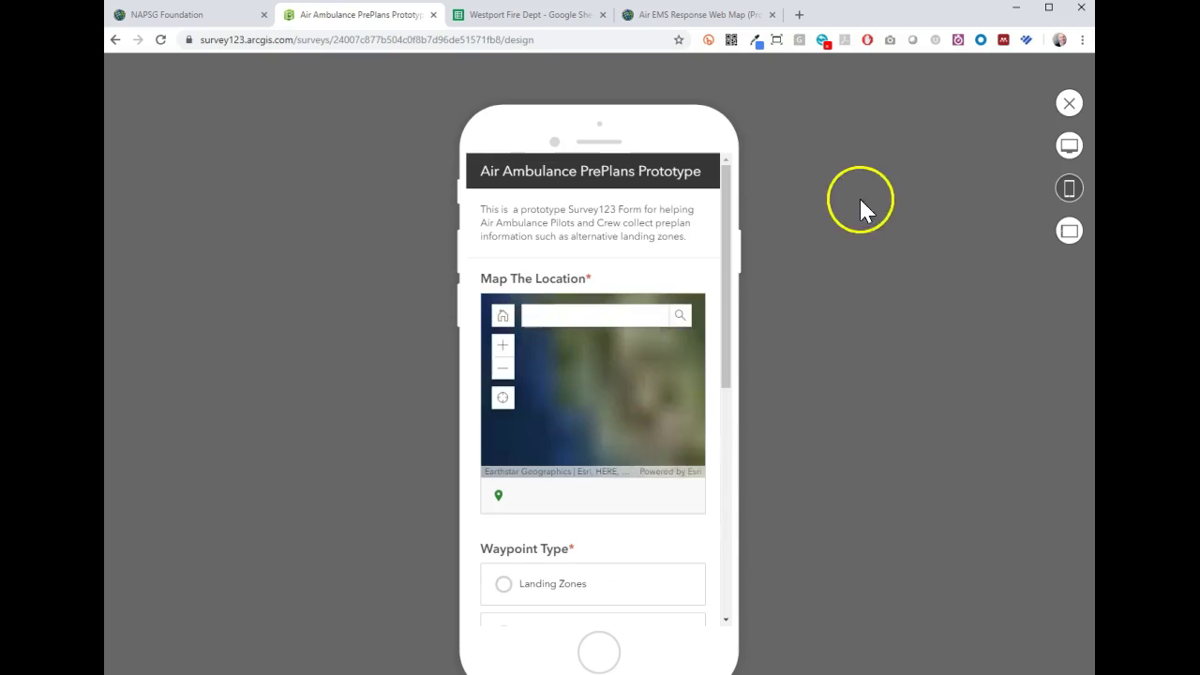
pyautogui.moveTo(731, 208); pyautogui.dragTo(765, 219)
pyautogui.click(504, 317)
pyautogui.click(724, 327)
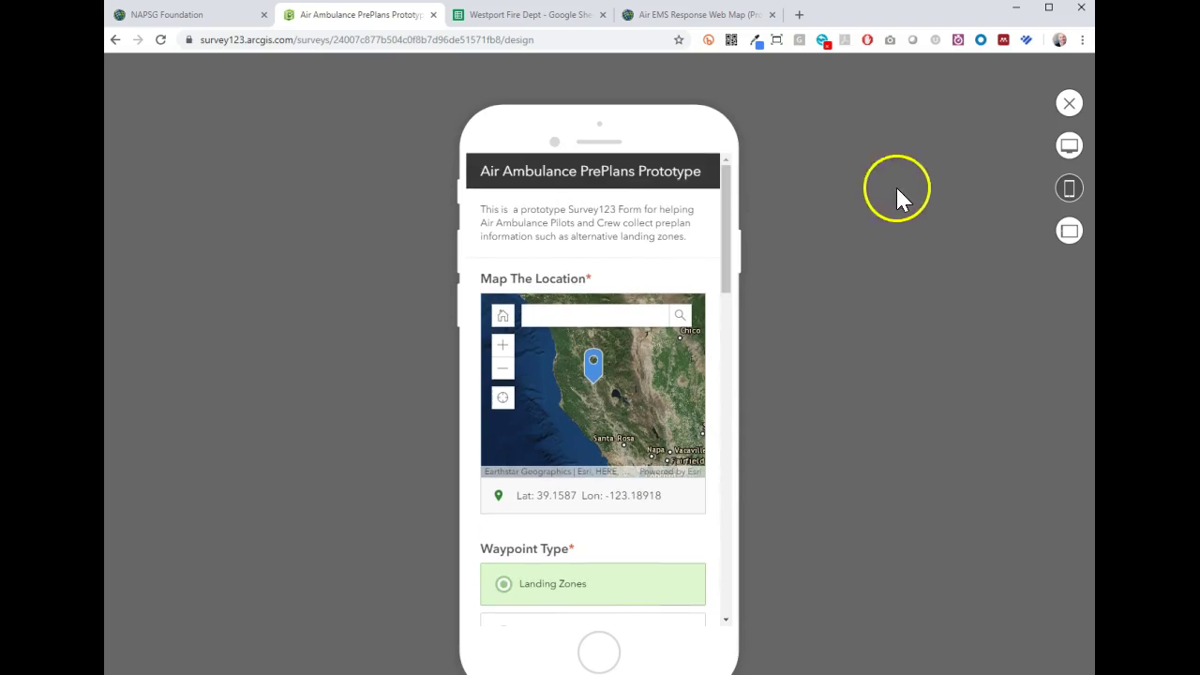
pyautogui.click(1068, 103)
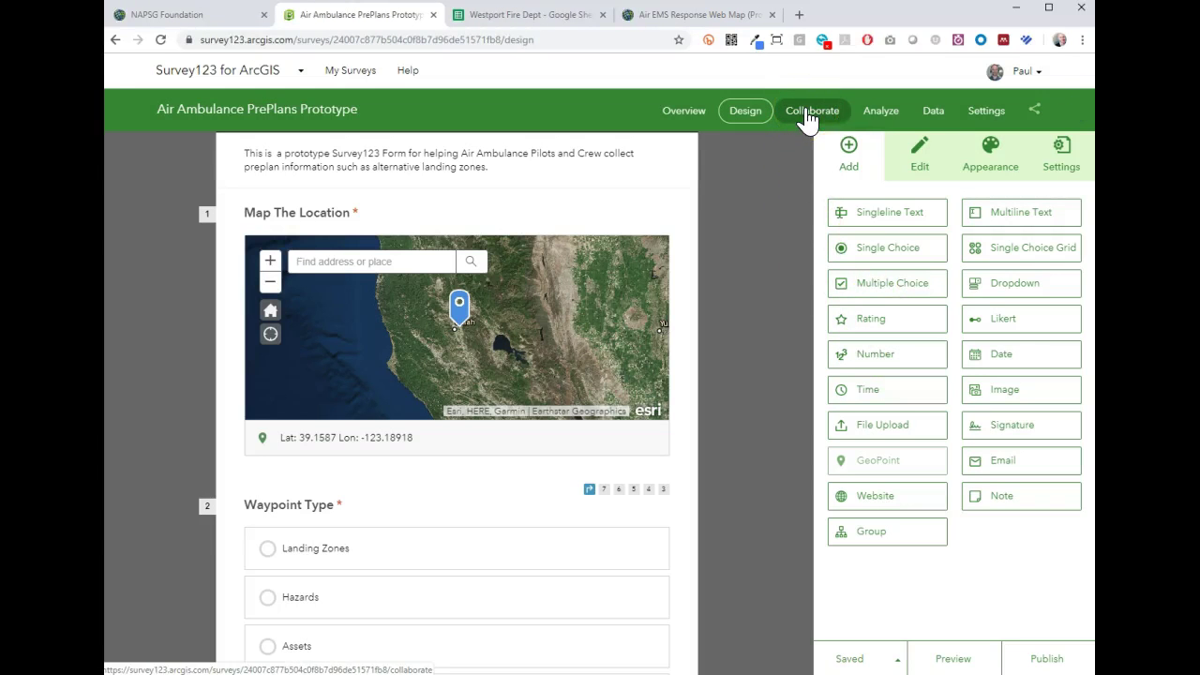
# - Allow Everyone (Public) to submit data to the survey in its collaboration settings and save the change
pyautogui.click(807, 116)
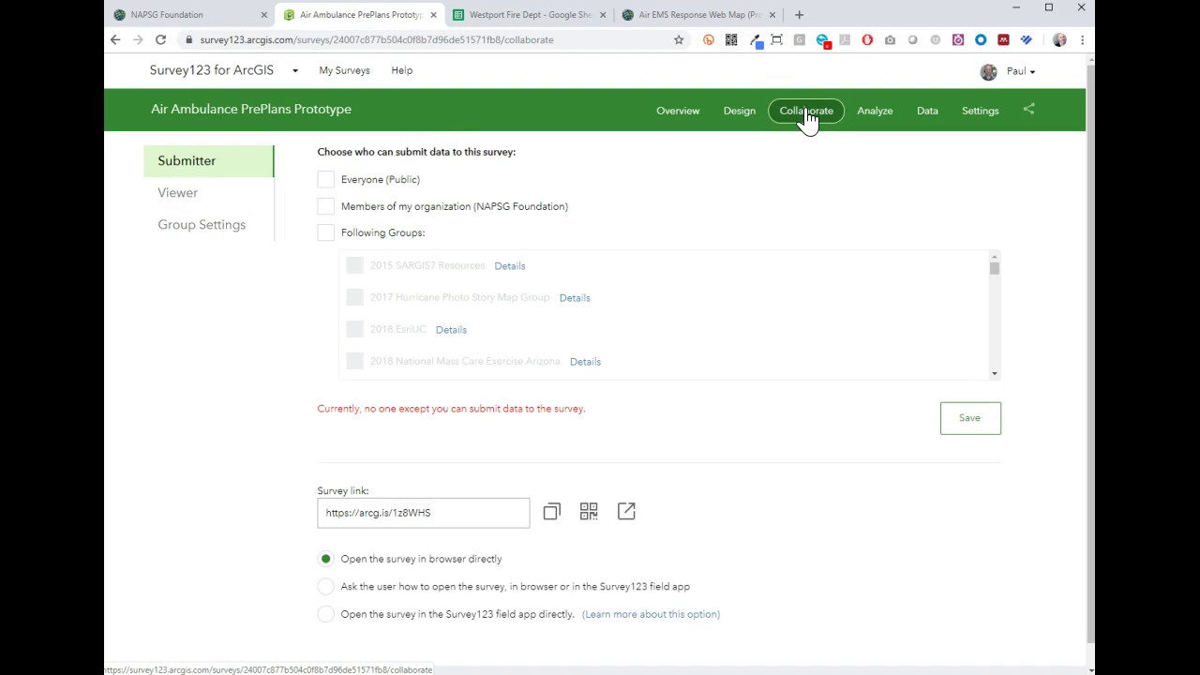
pyautogui.click(325, 181)
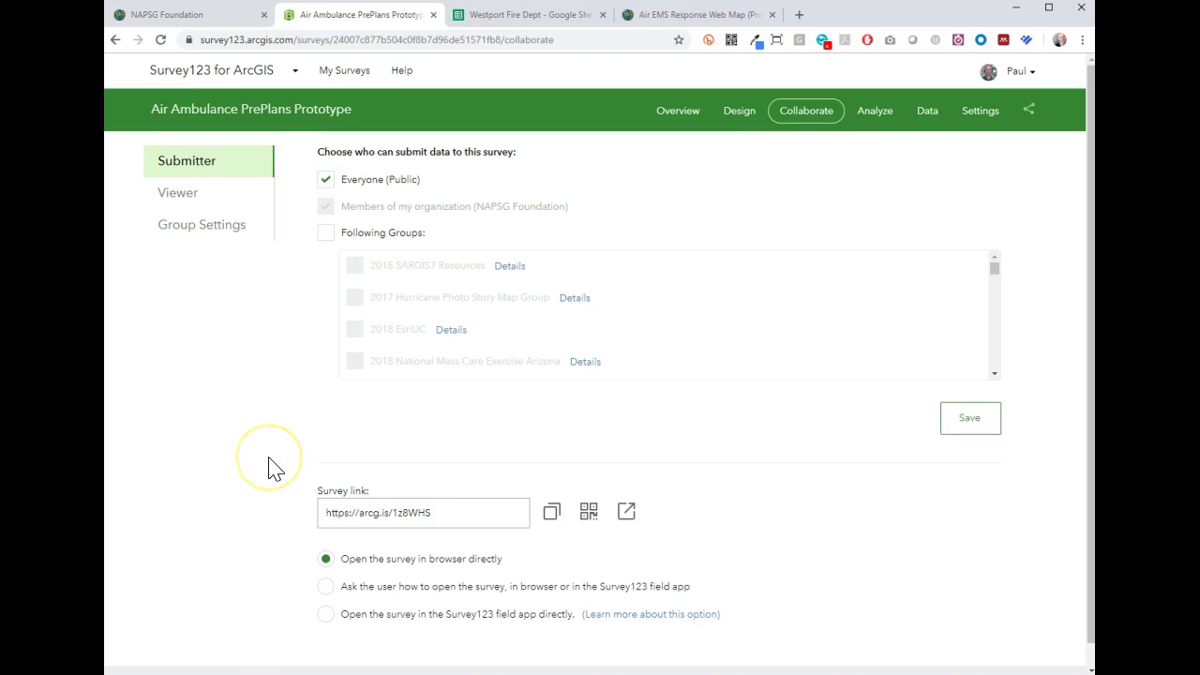
pyautogui.click(989, 420)
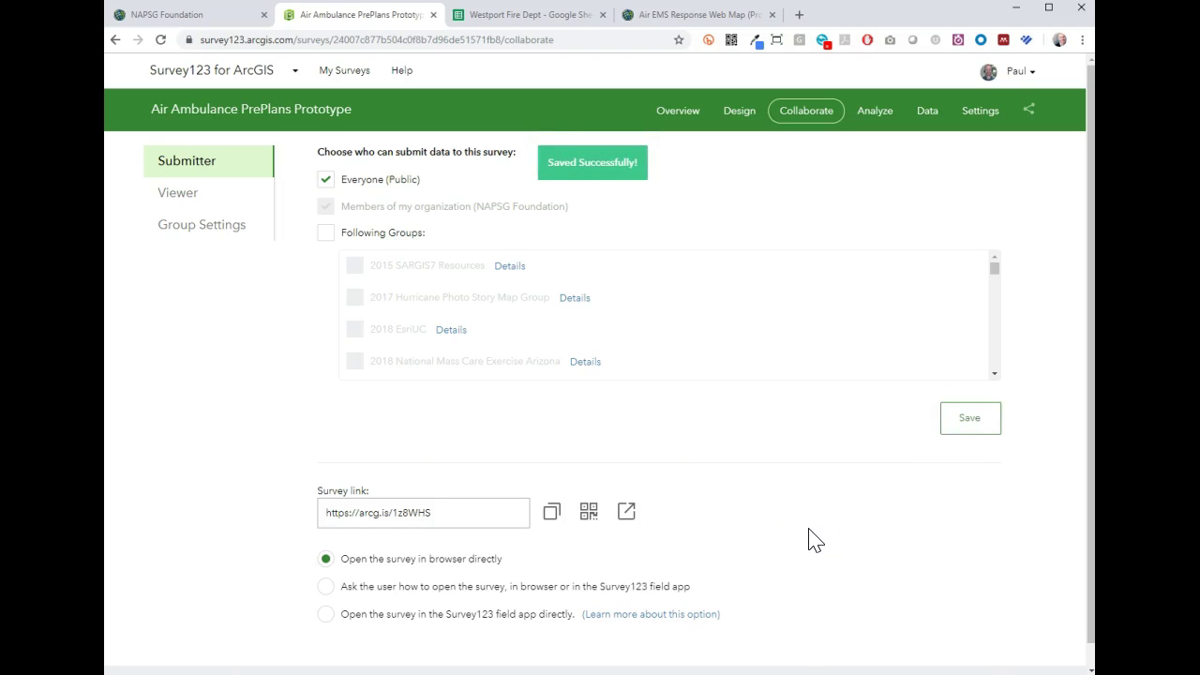
# - Set the survey link to ask the user whether to open in browser or the Survey123 field app, and display its QR code
pyautogui.scroll(-1, 837, 494)
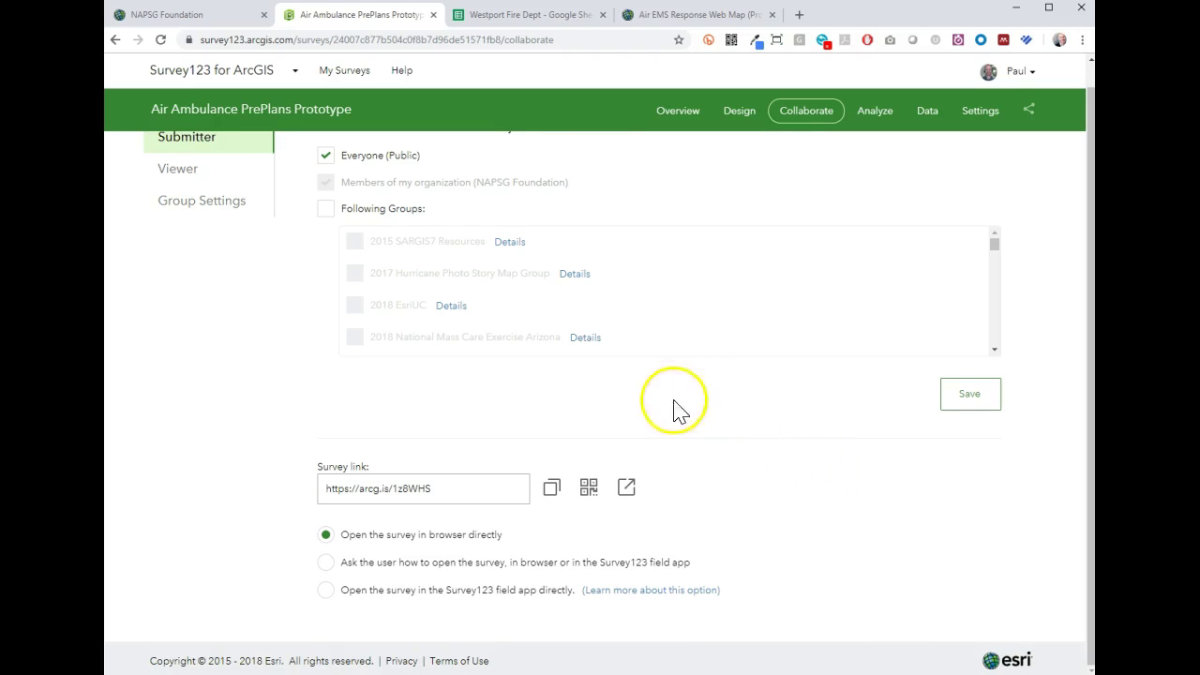
pyautogui.click(325, 565)
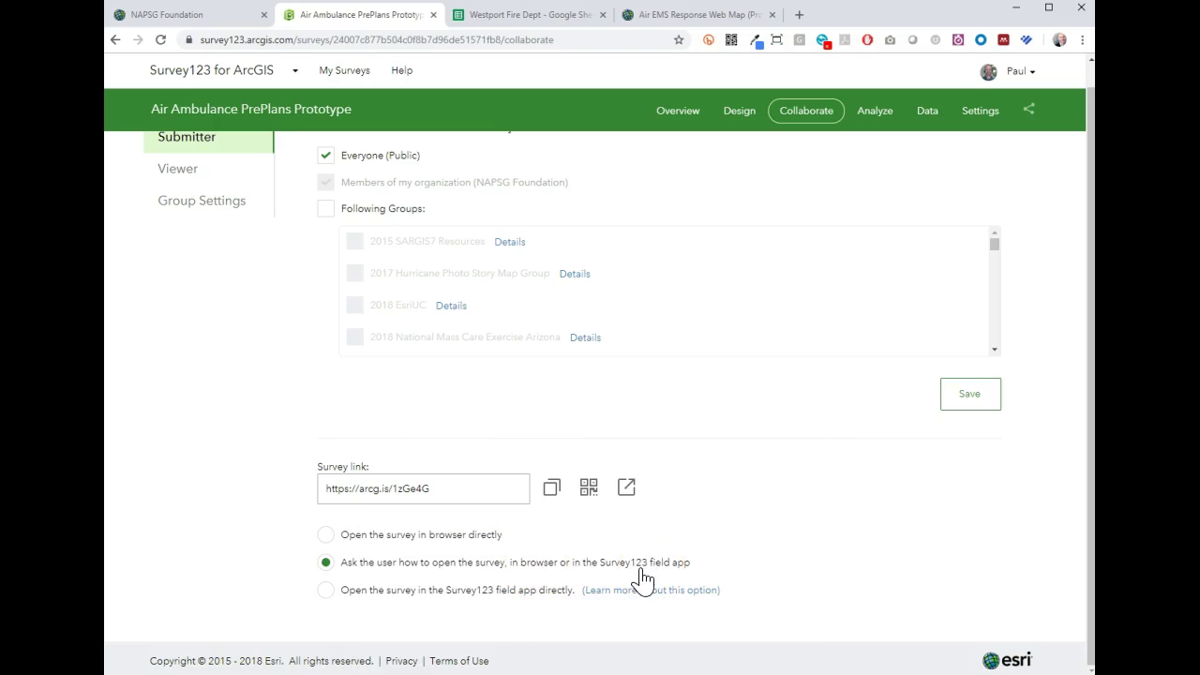
pyautogui.click(436, 490)
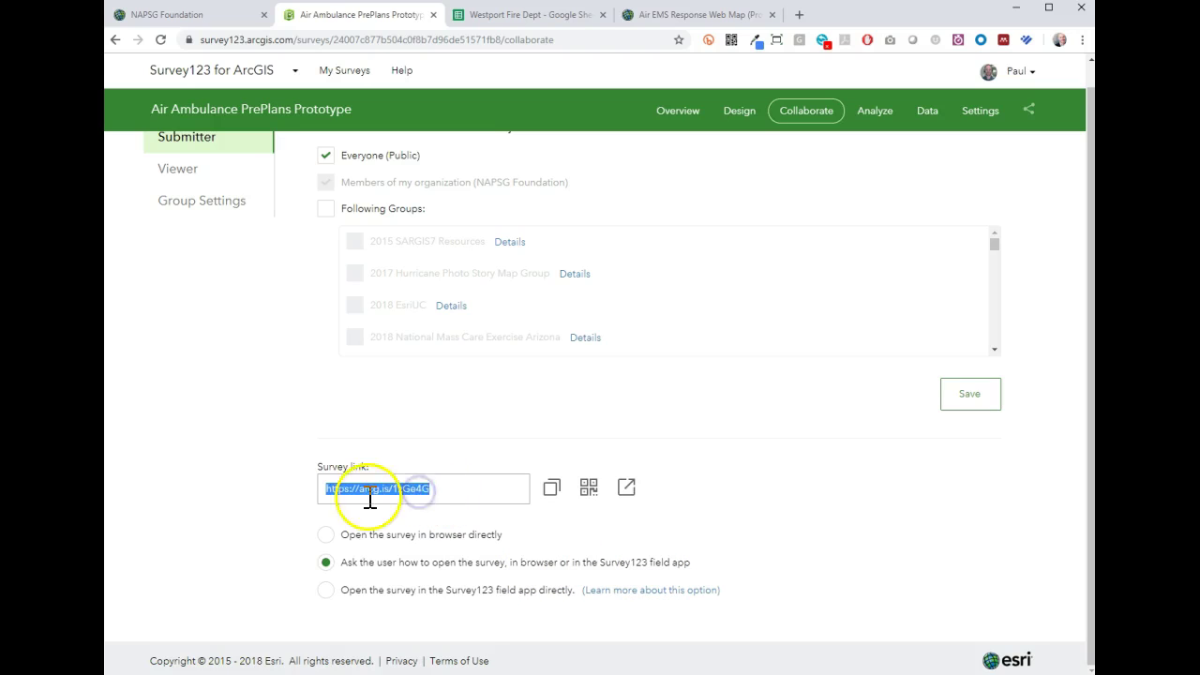
pyautogui.moveTo(588, 495)
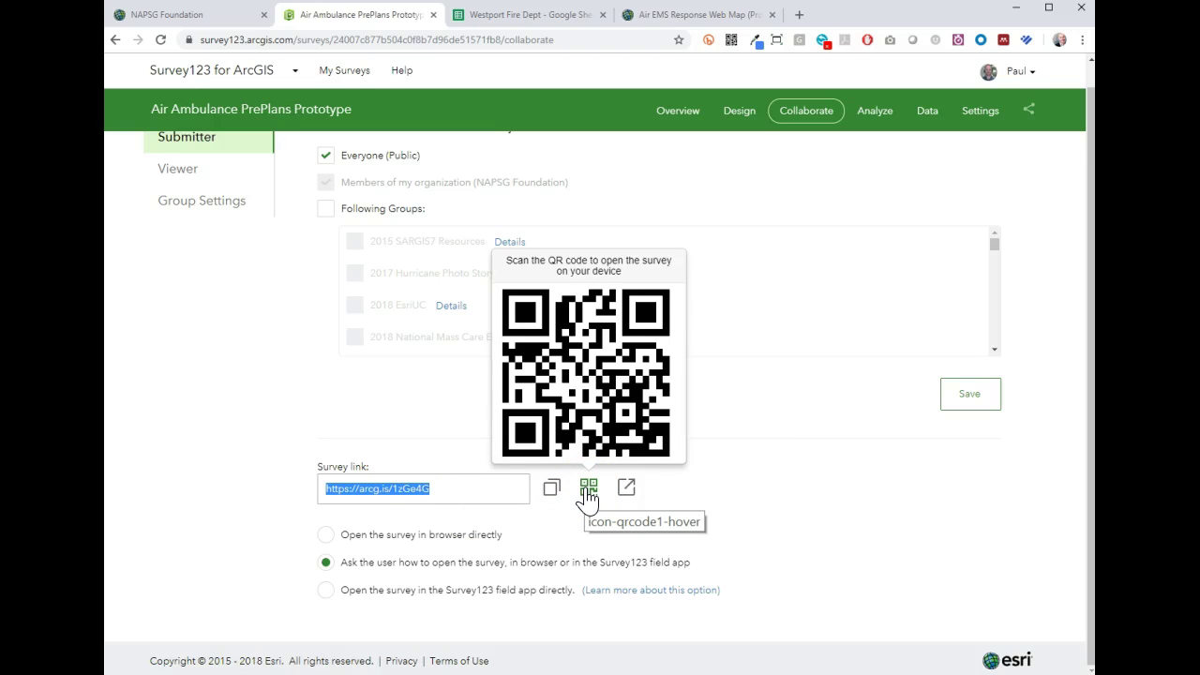
pyautogui.click(868, 492)
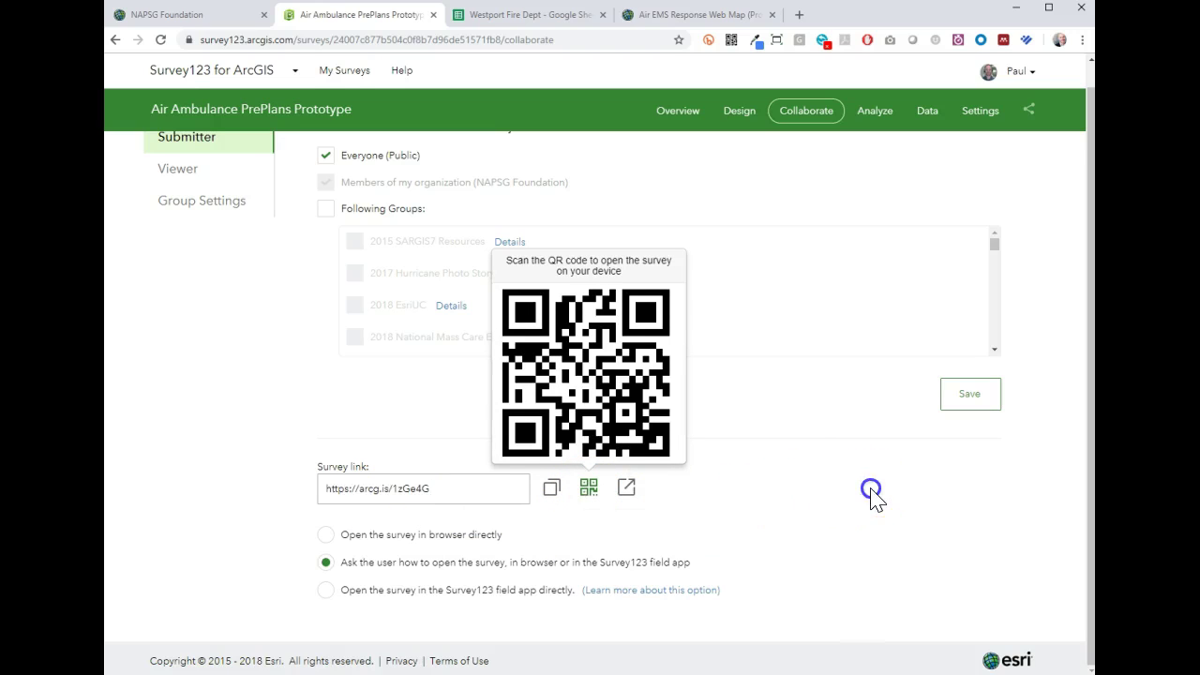
# - Switch to the Air EMS Response Web Map (Prototype), check its legend, and remove the Initial Attack and Reports Form layer
pyautogui.click(652, 17)
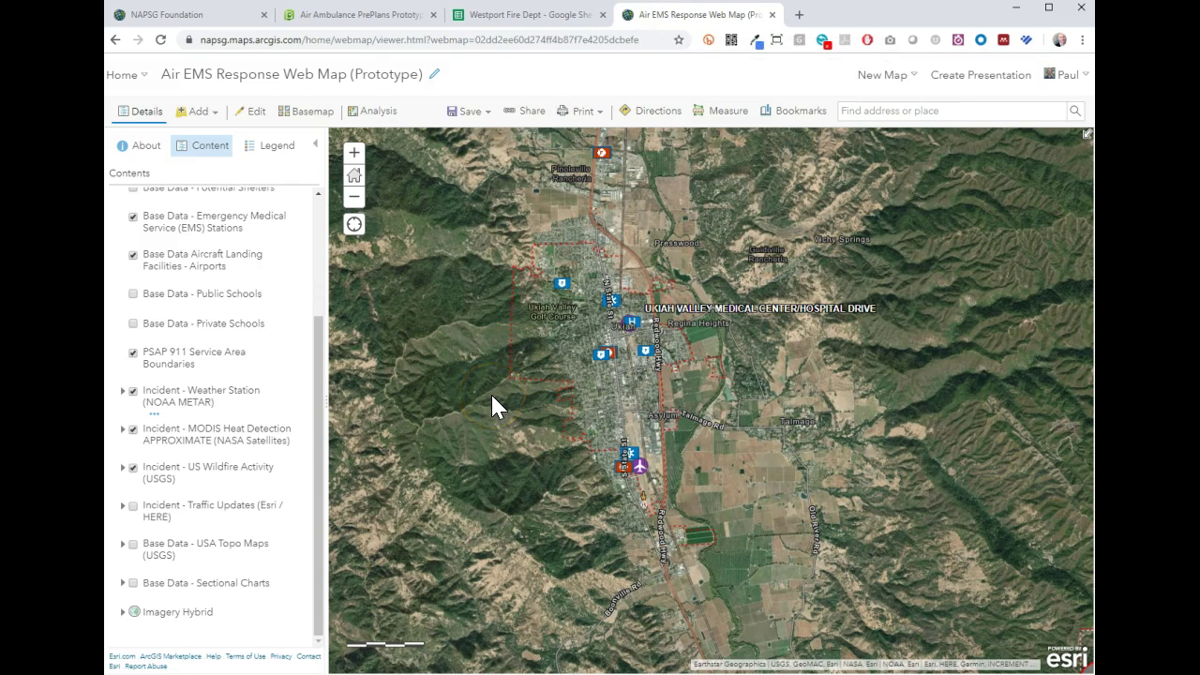
pyautogui.moveTo(453, 351); pyautogui.dragTo(494, 412)
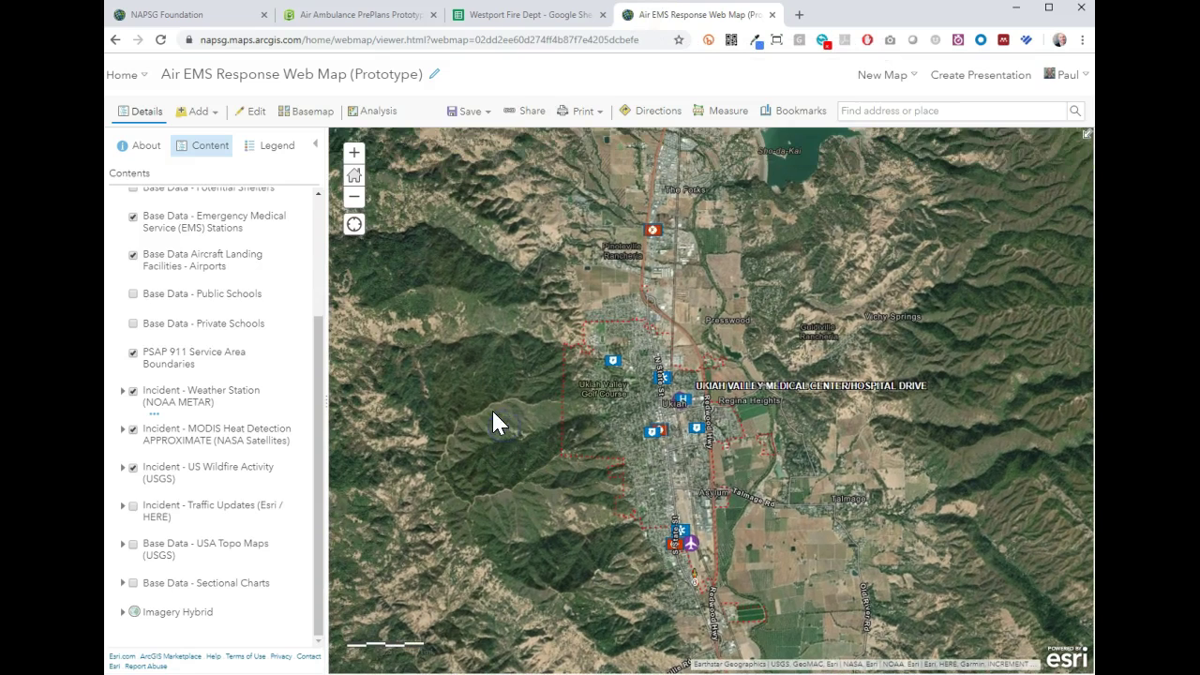
pyautogui.click(251, 159)
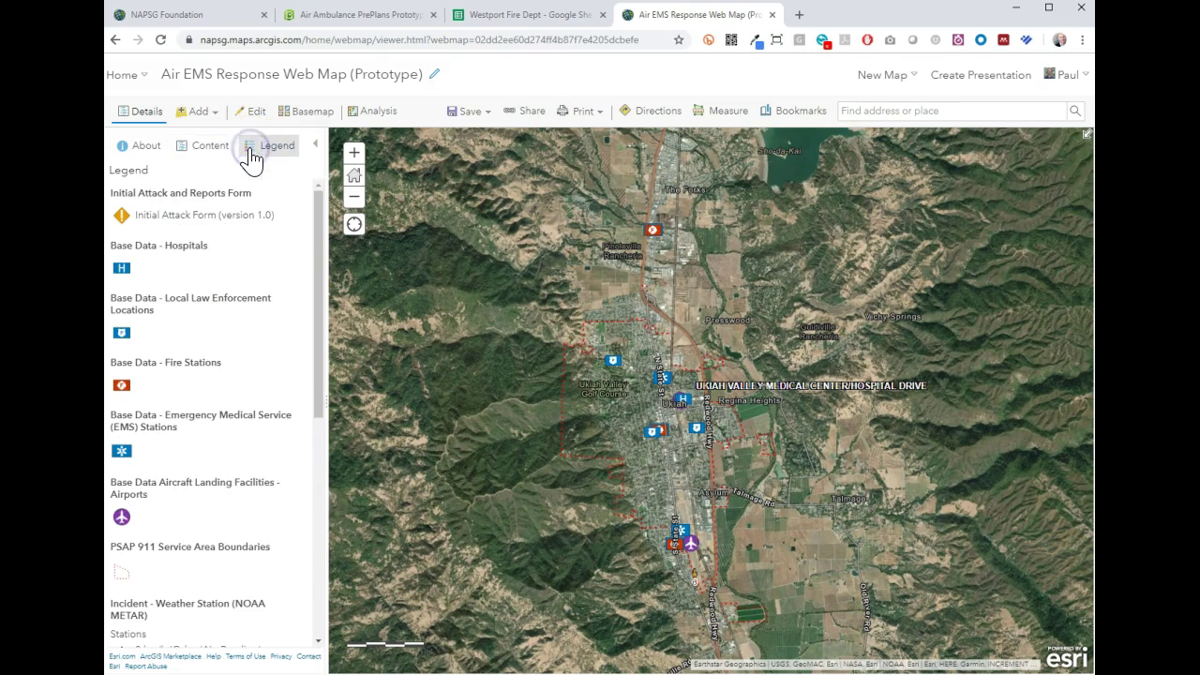
pyautogui.click(212, 150)
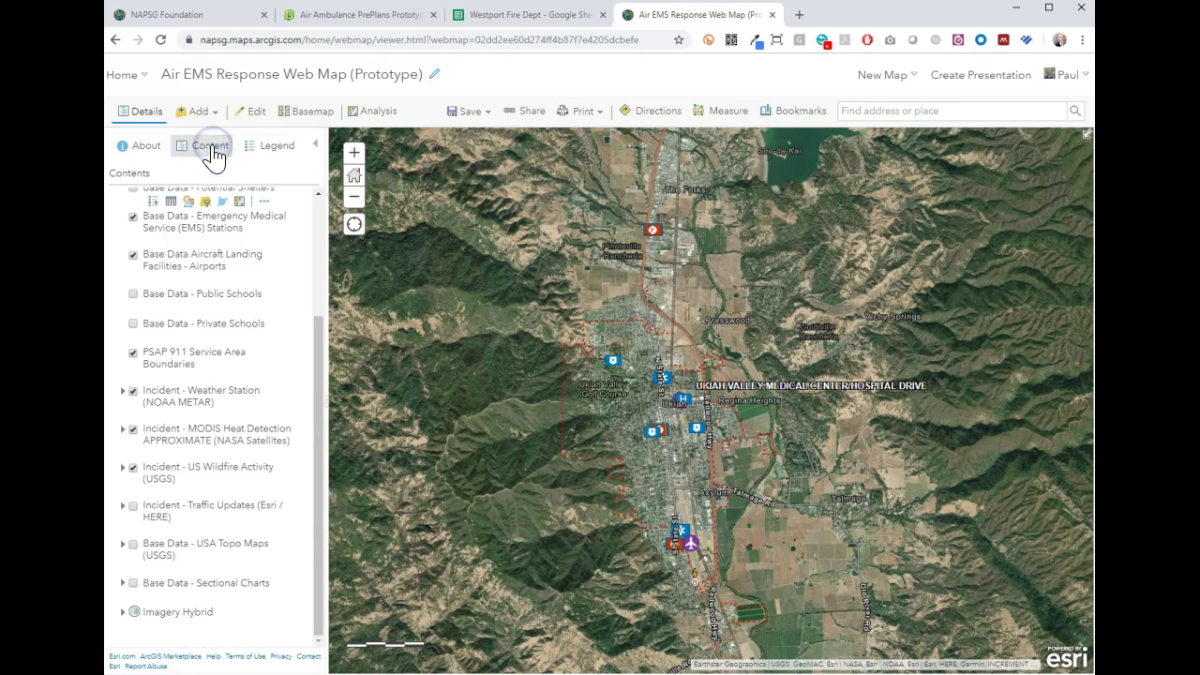
pyautogui.moveTo(316, 387); pyautogui.dragTo(324, 267)
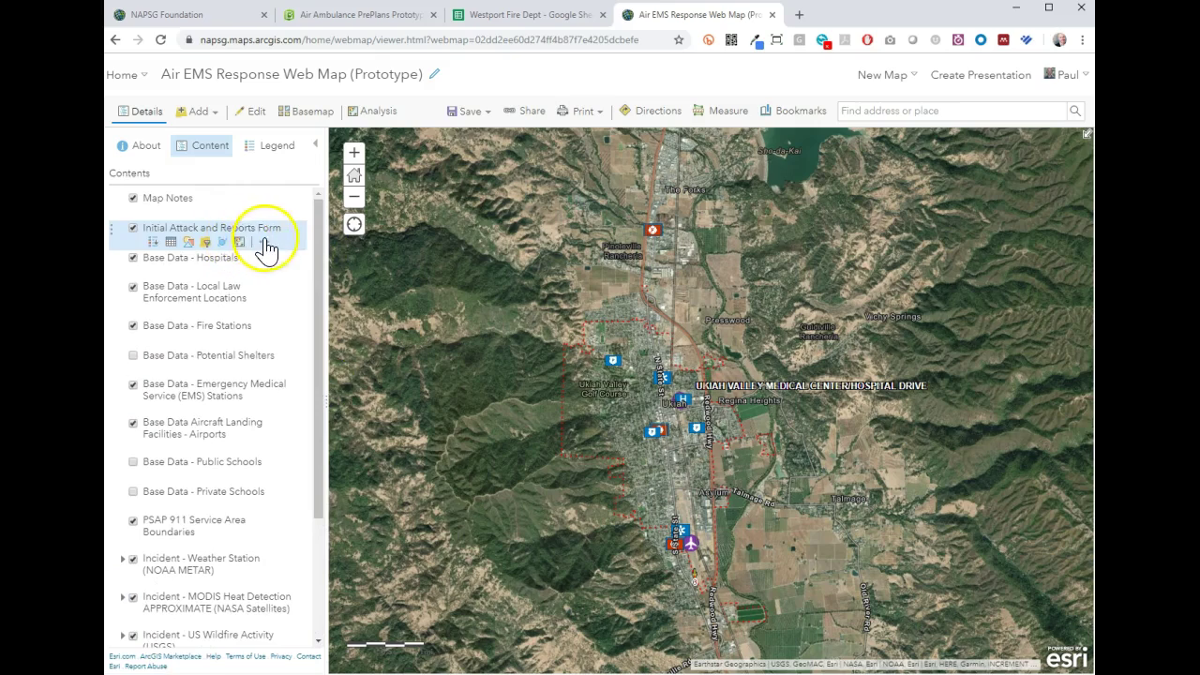
pyautogui.click(264, 242)
pyautogui.click(307, 399)
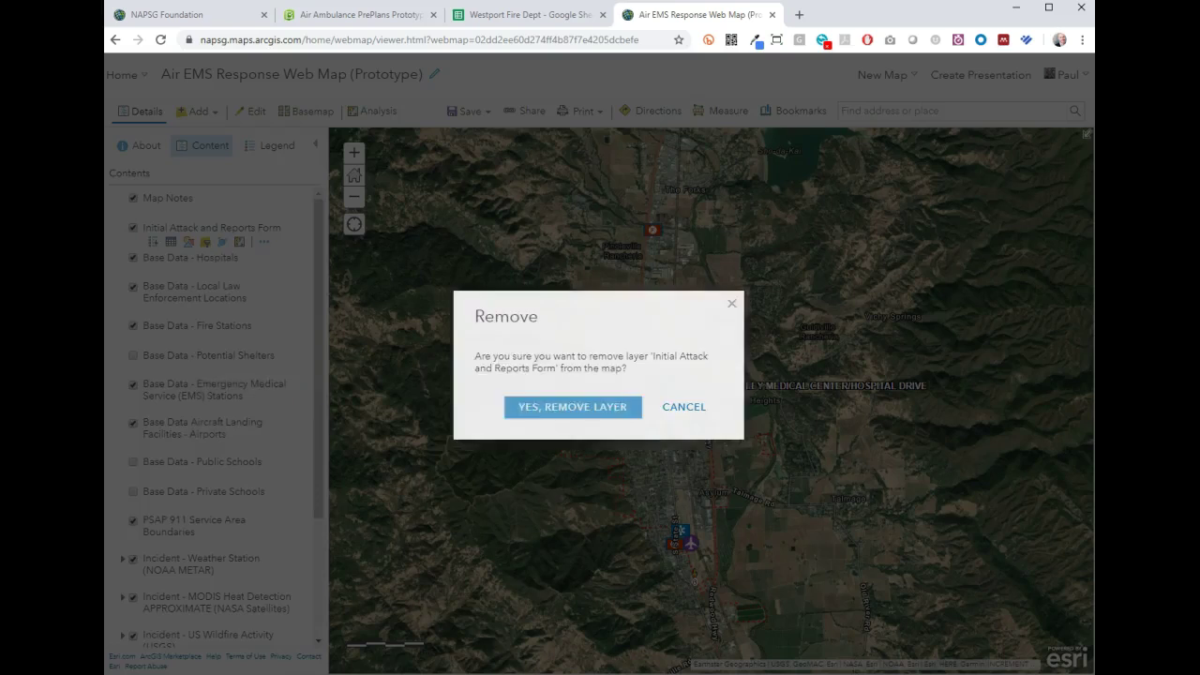
pyautogui.click(553, 406)
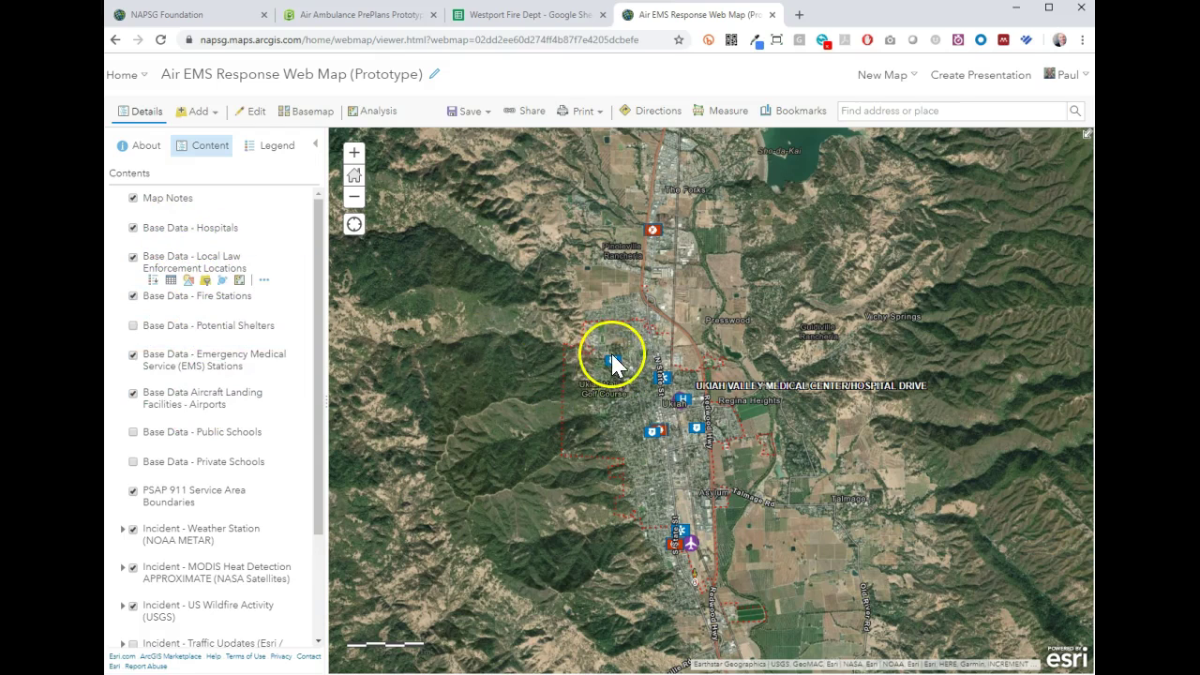
# - Examine the details of a fire station, a law enforcement location and the Ukiah Valley hospital on the map
pyautogui.click(653, 235)
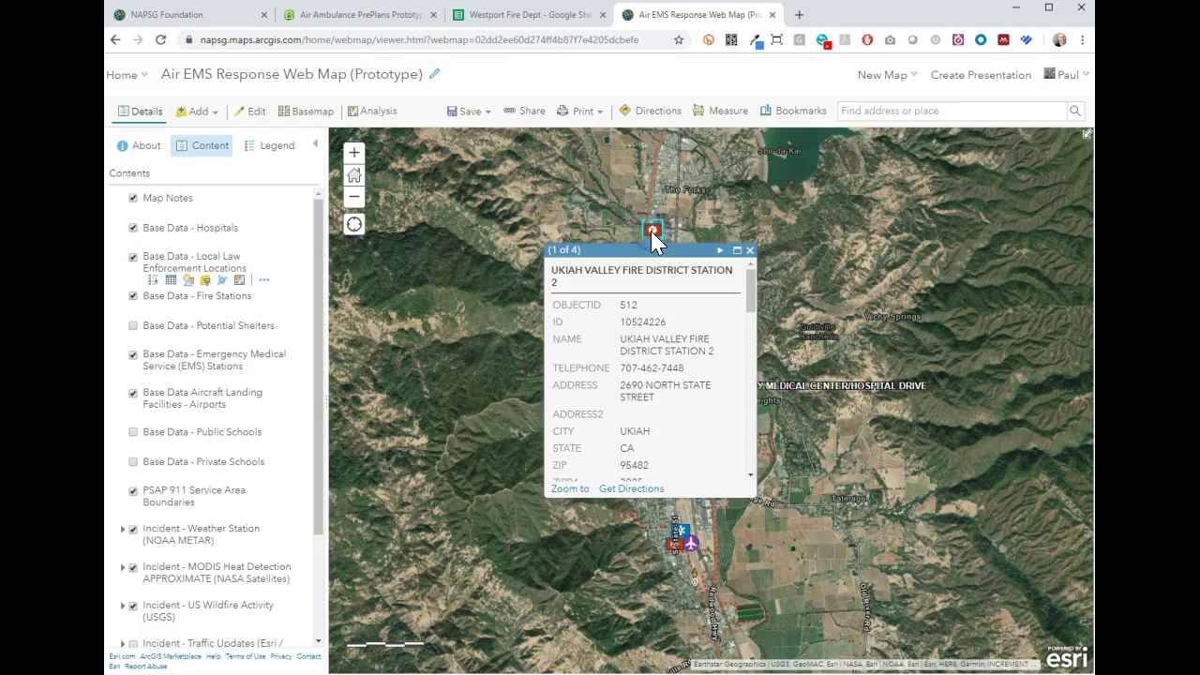
pyautogui.click(720, 253)
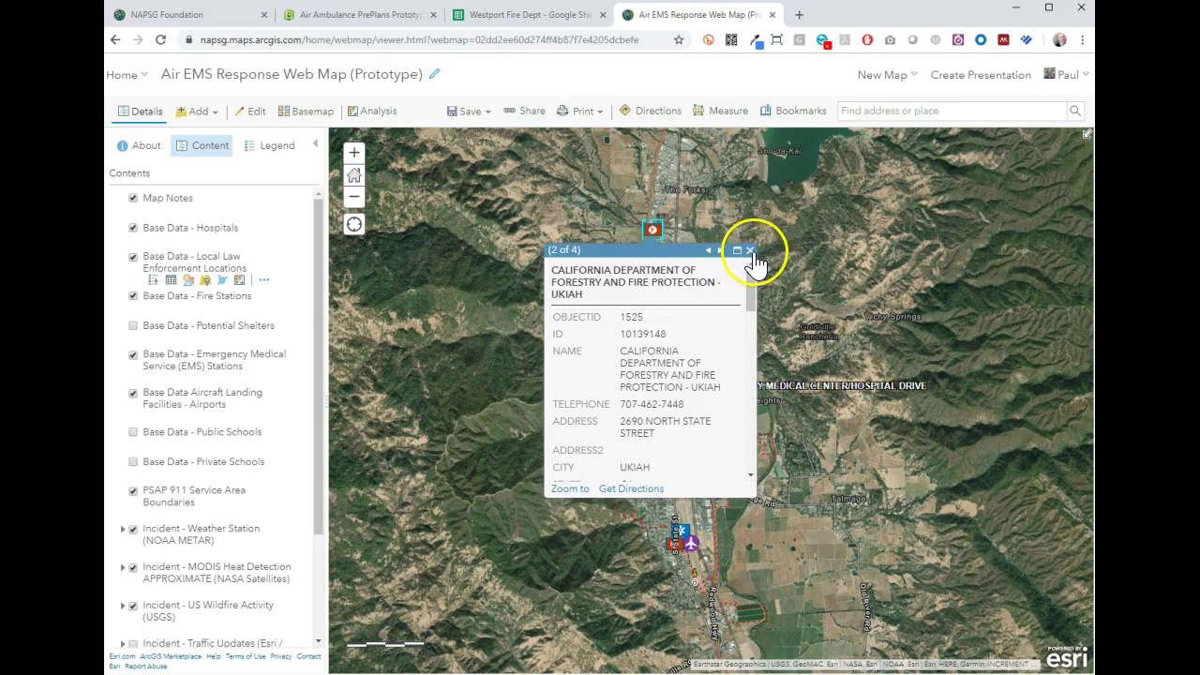
pyautogui.click(750, 251)
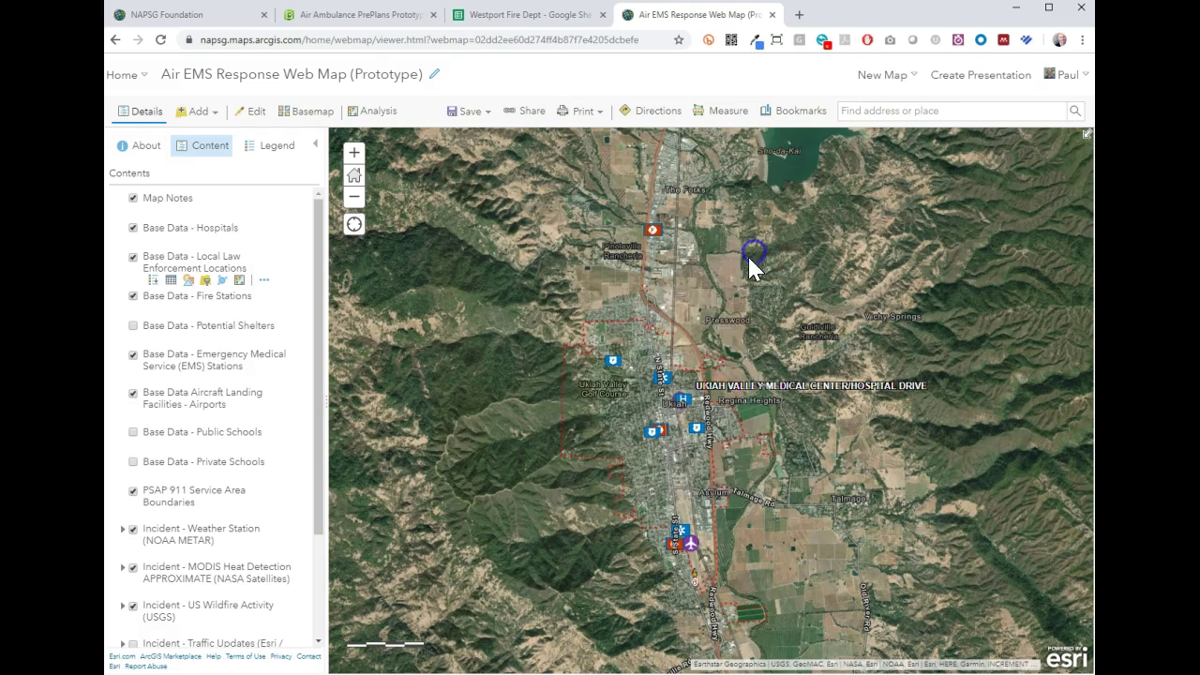
pyautogui.click(612, 361)
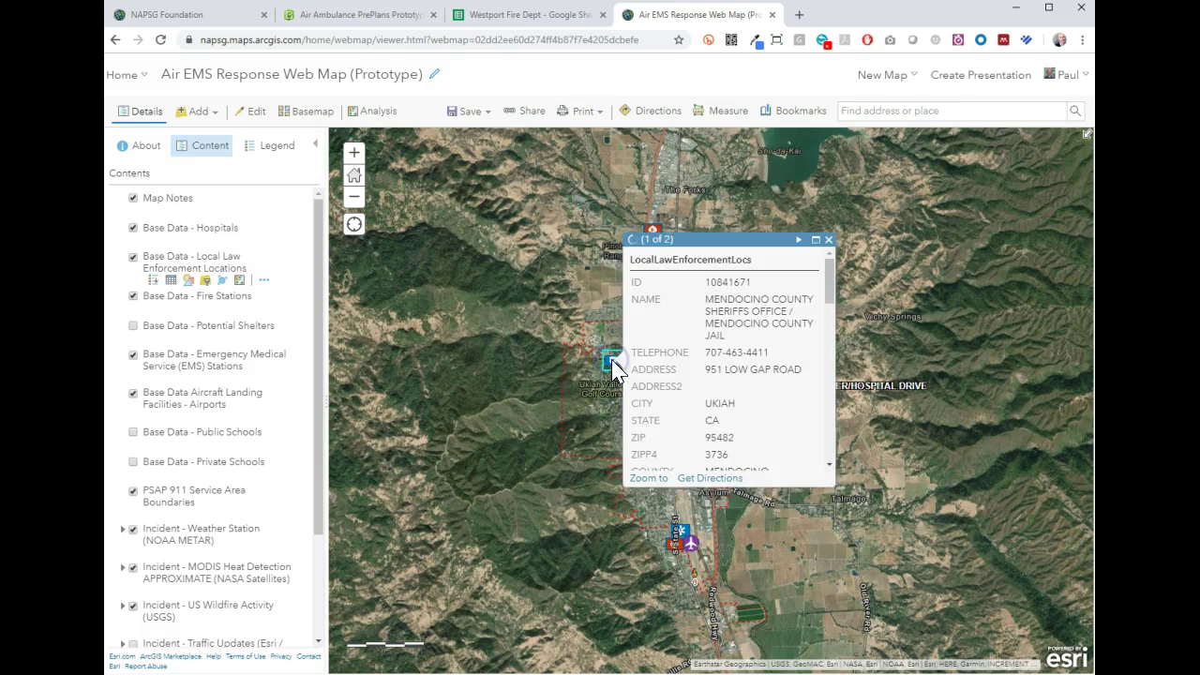
pyautogui.click(828, 239)
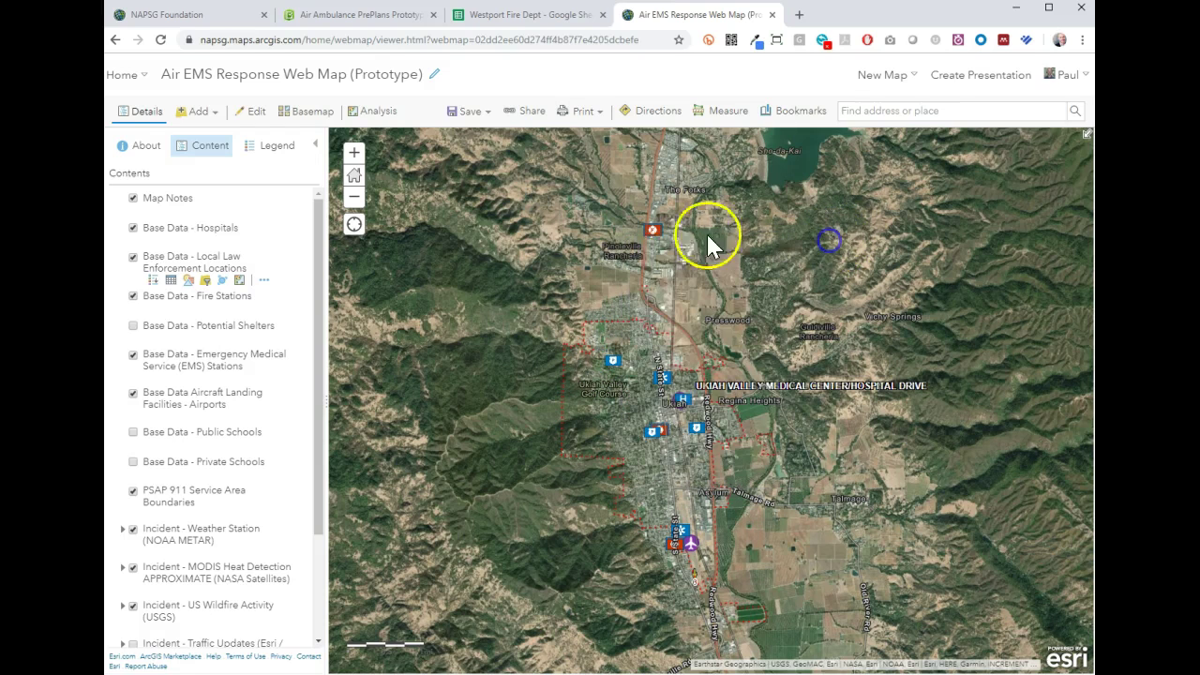
pyautogui.click(683, 400)
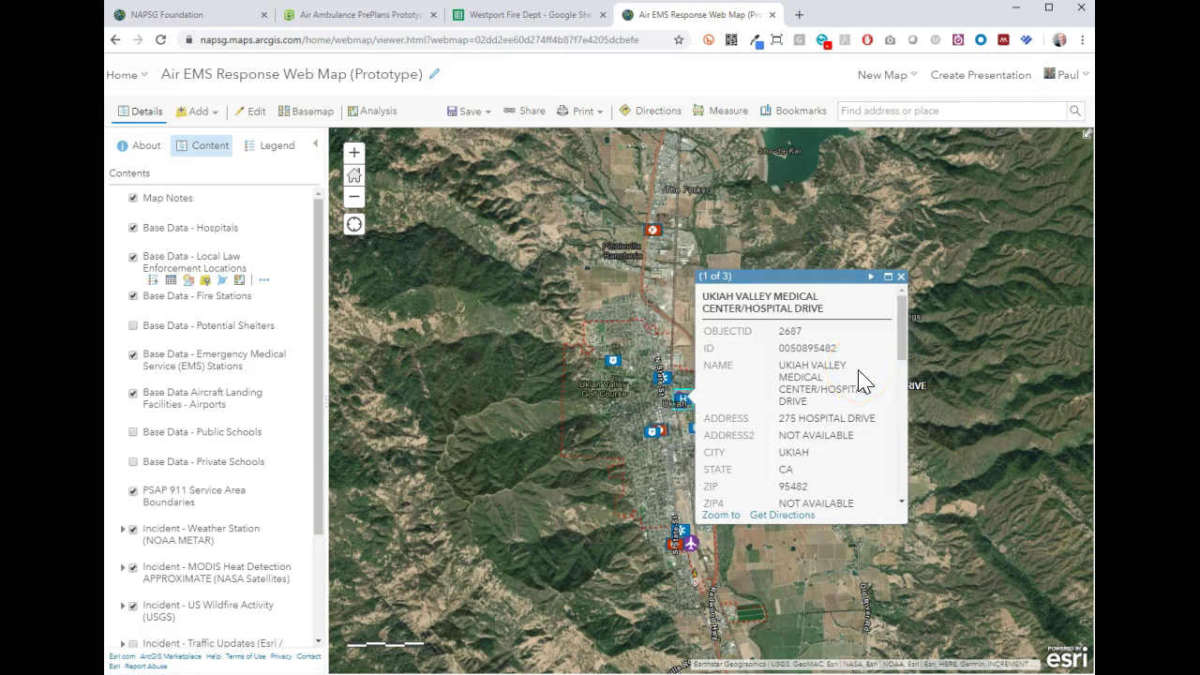
pyautogui.click(901, 278)
pyautogui.moveTo(317, 501); pyautogui.dragTo(323, 410)
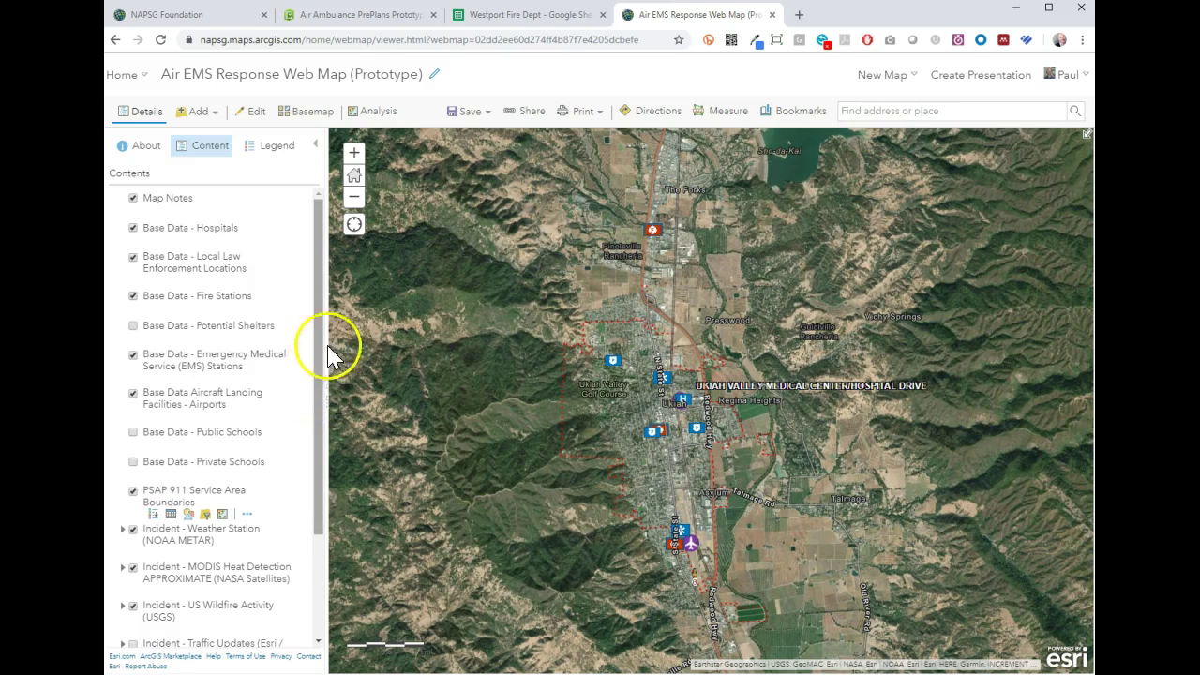
# - Search My Content for "air ambulance", add the Air Ambulance PrePlans Prototype layer to the map, and return to the map contents
pyautogui.click(196, 112)
pyautogui.click(202, 133)
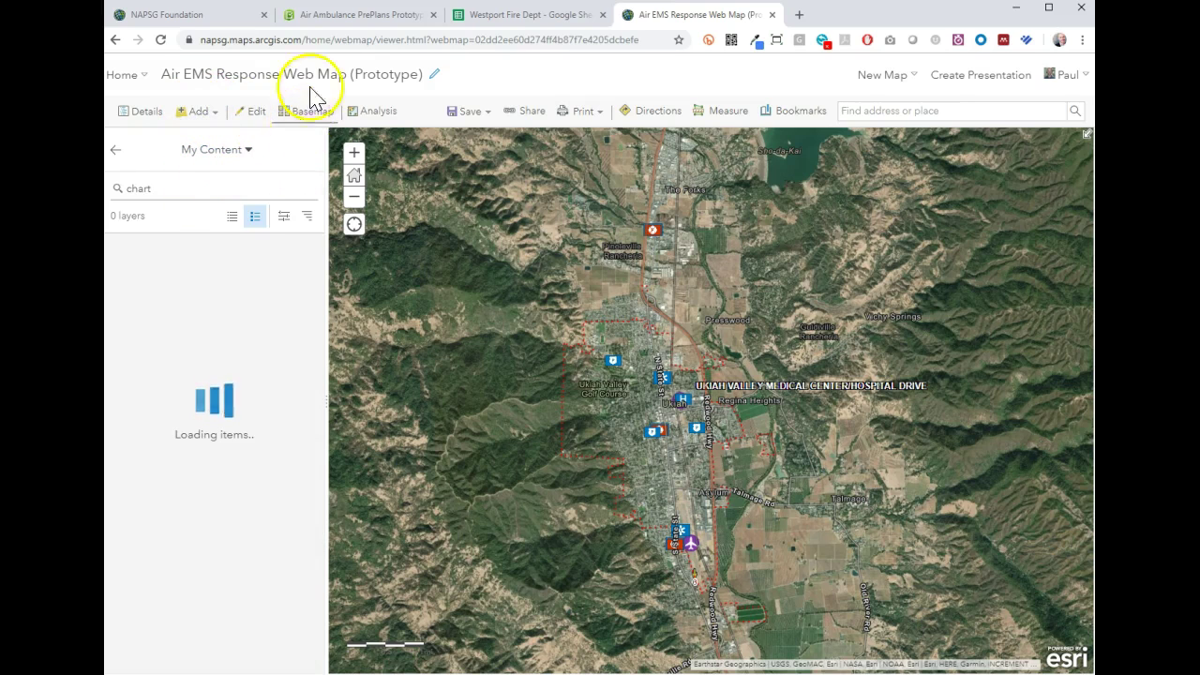
pyautogui.click(158, 188)
pyautogui.moveTo(158, 188); pyautogui.dragTo(118, 189)
pyautogui.write('air ambulance')
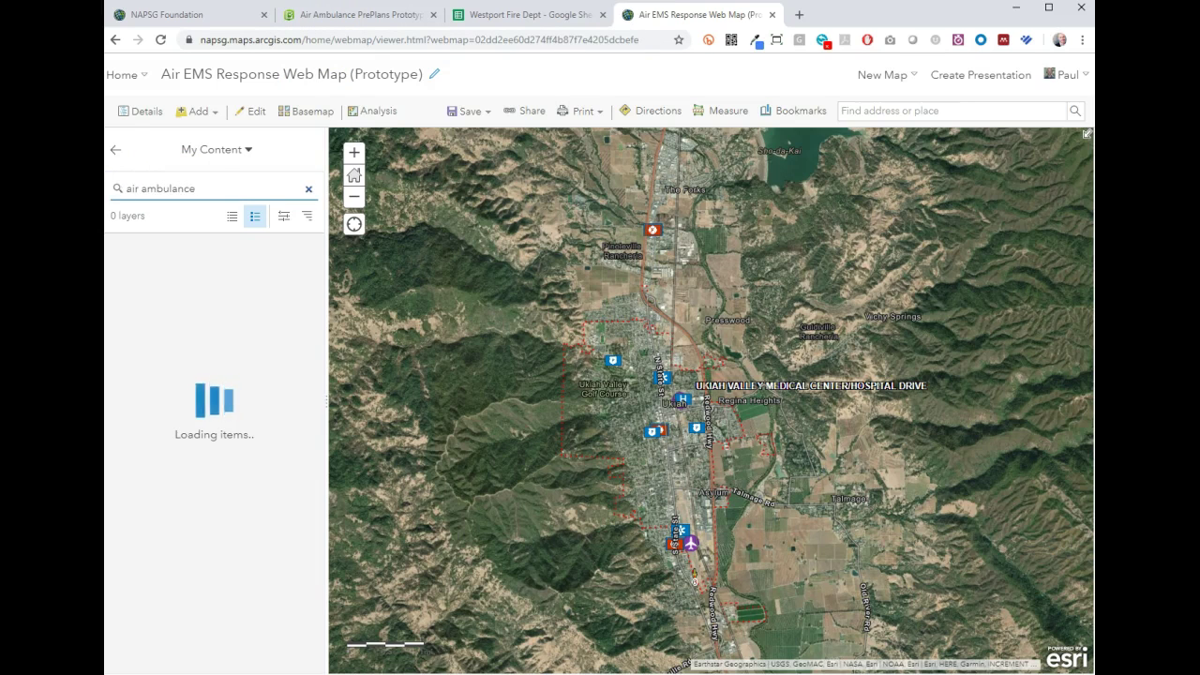
pyautogui.click(116, 149)
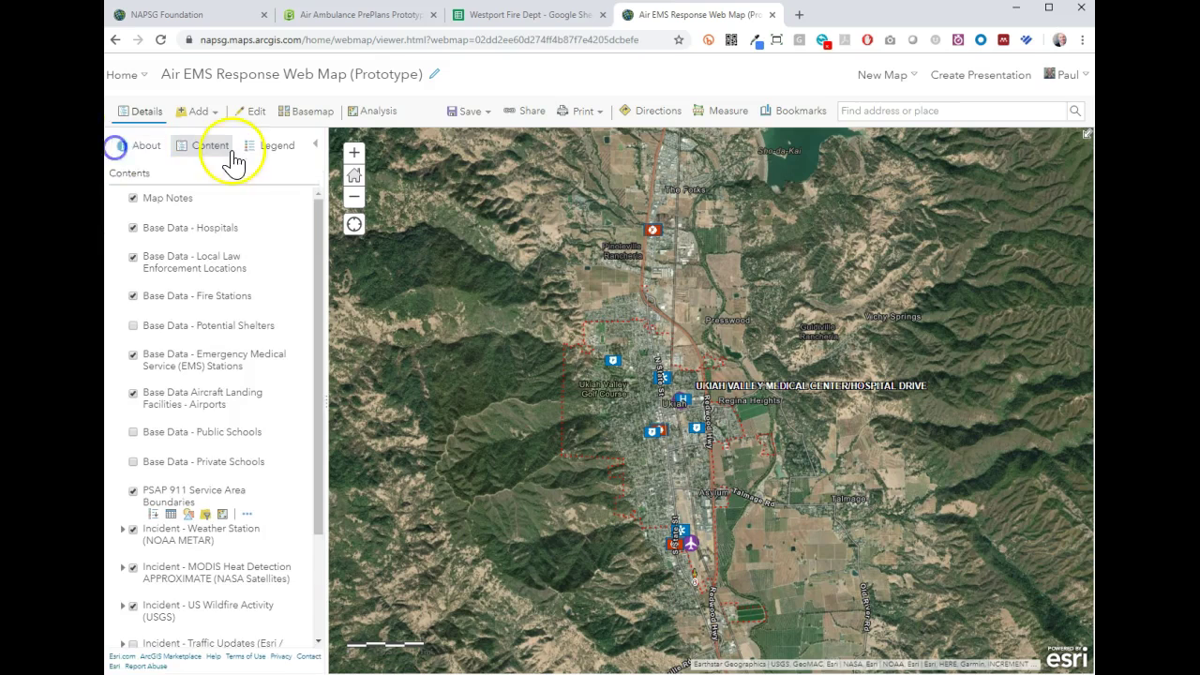
pyautogui.click(188, 111)
pyautogui.click(190, 128)
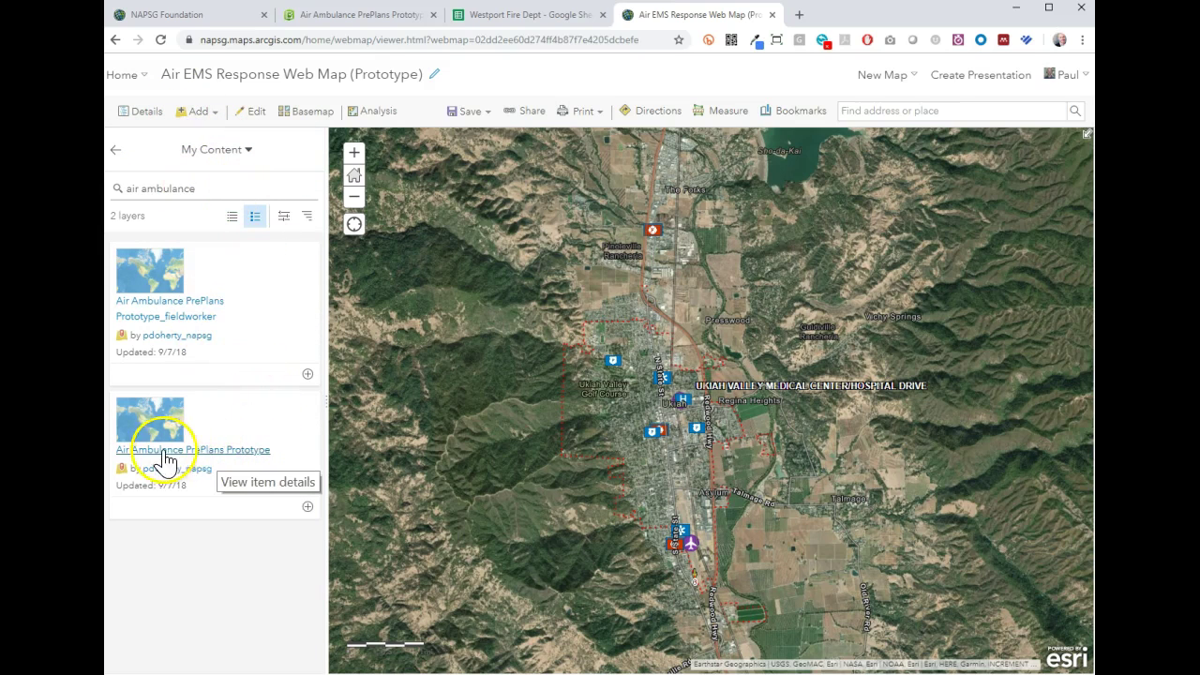
pyautogui.click(307, 508)
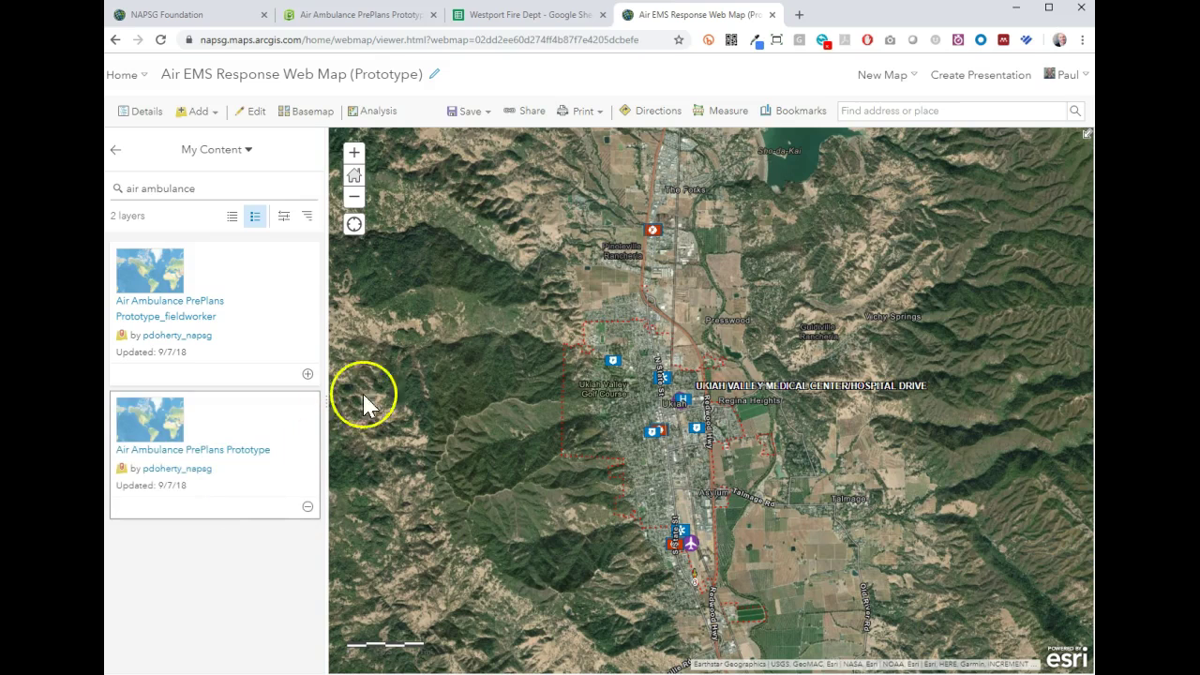
pyautogui.click(143, 116)
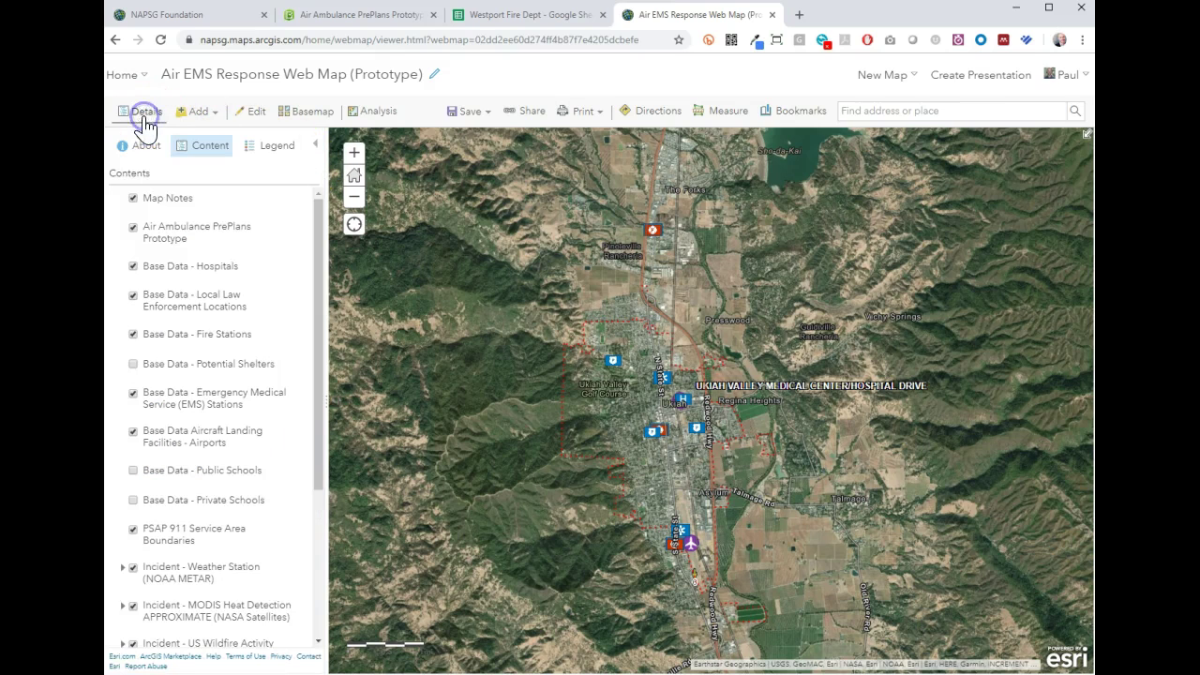
# - Start restyling the Air Ambulance PrePlans Prototype layer, choosing Waypoint Type as the attribute to show
pyautogui.click(173, 234)
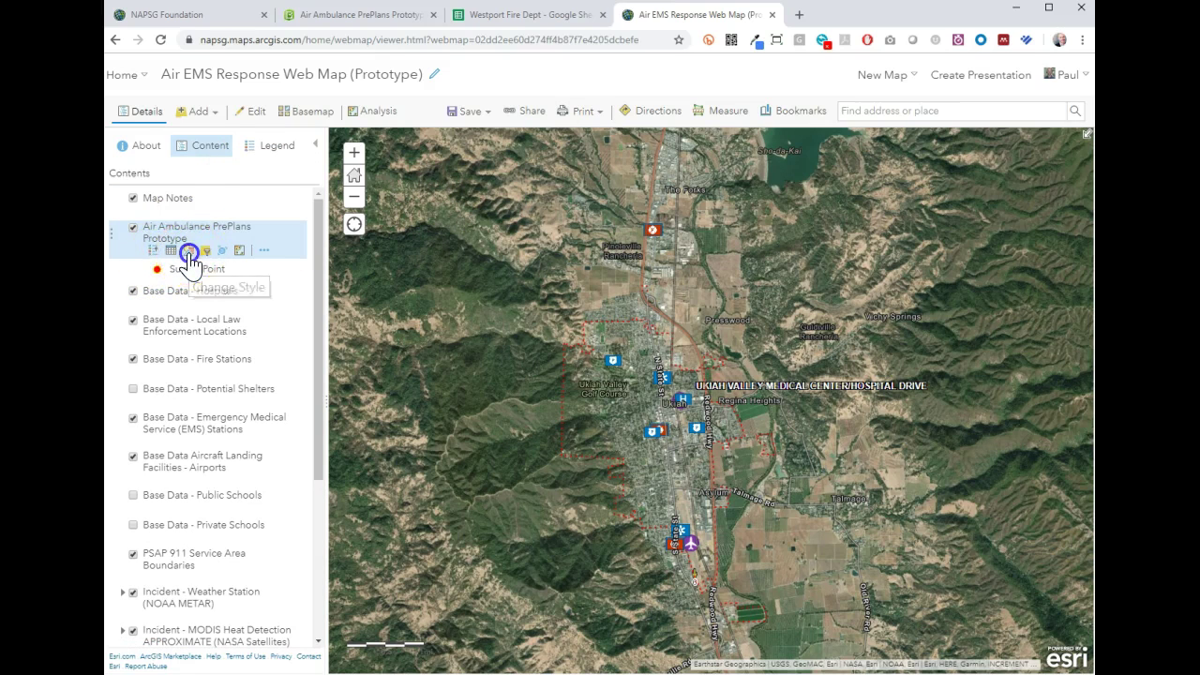
pyautogui.click(188, 250)
pyautogui.click(282, 232)
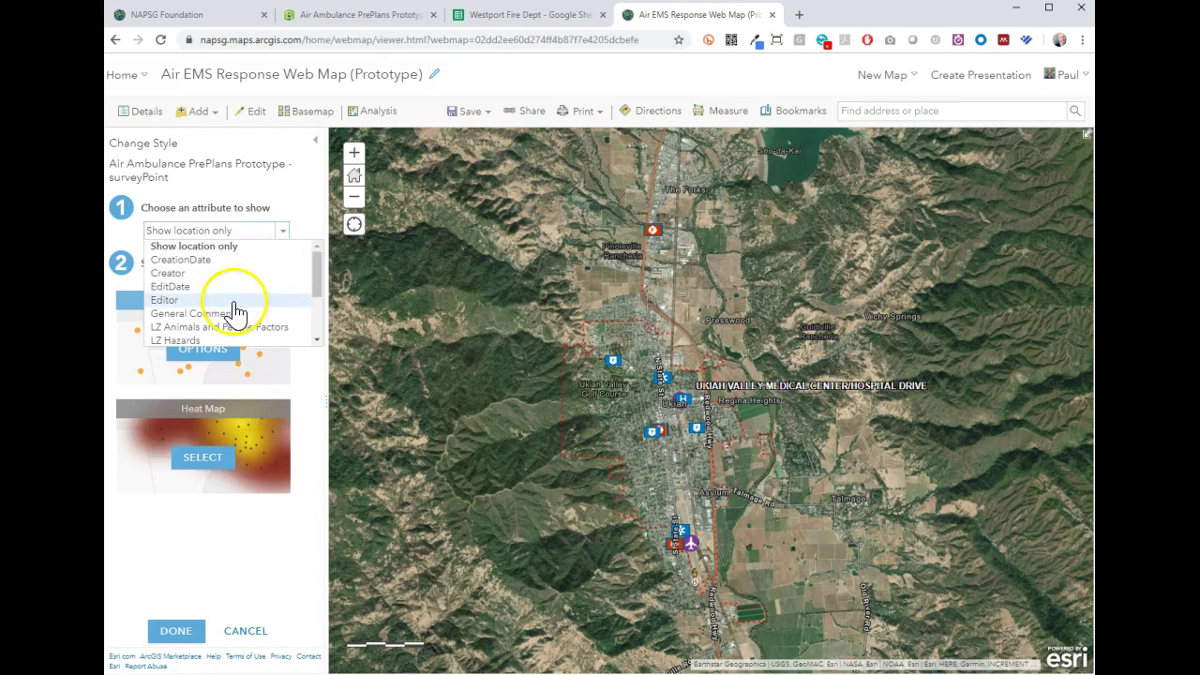
pyautogui.scroll(-3, 242, 324)
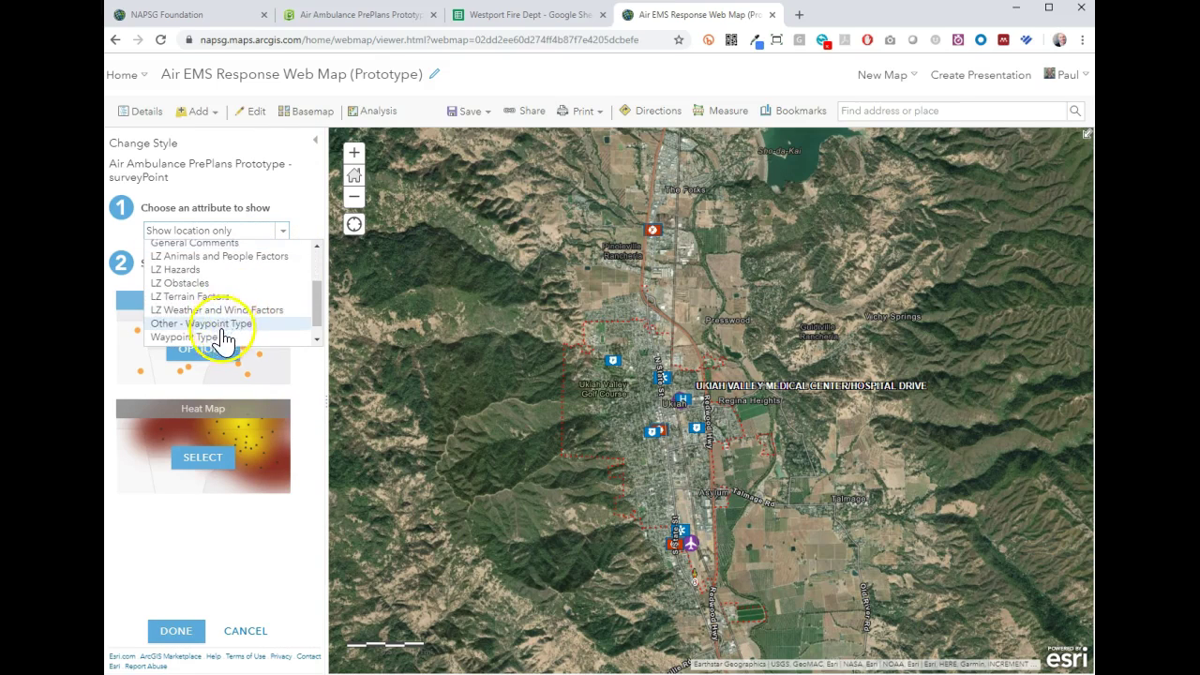
pyautogui.click(219, 337)
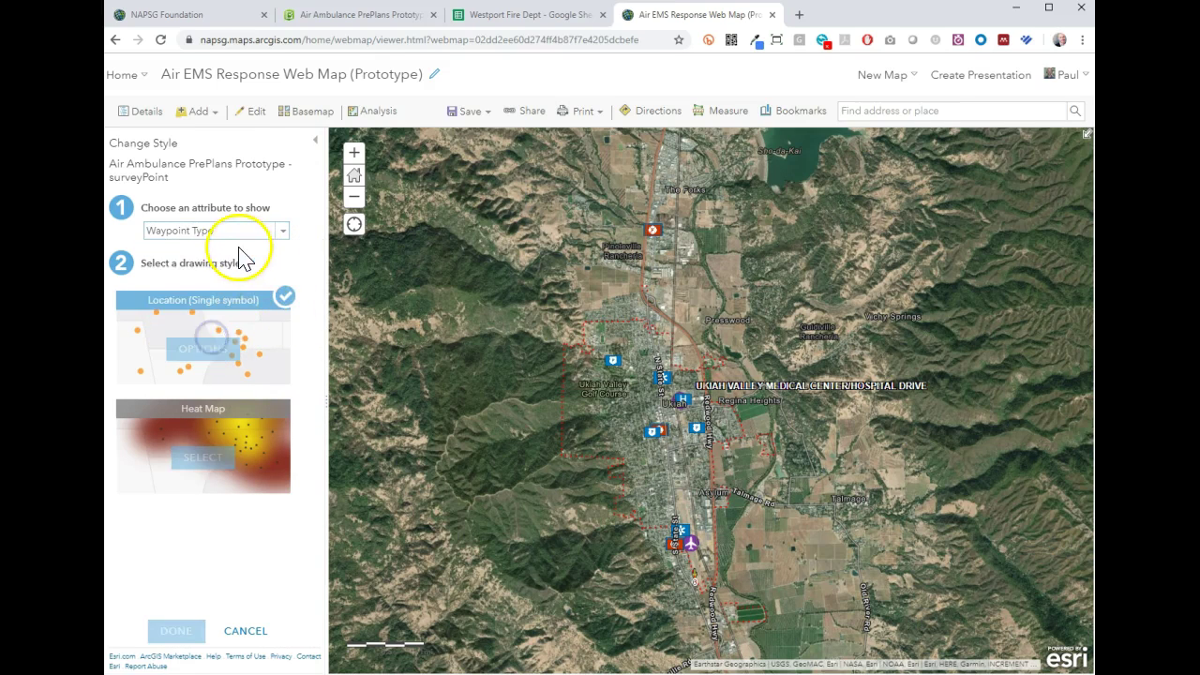
# - Open the NAPSG Foundation Symbol Library page in a new browser tab and launch its Symbol Library Tool
pyautogui.click(798, 15)
pyautogui.write('sy')
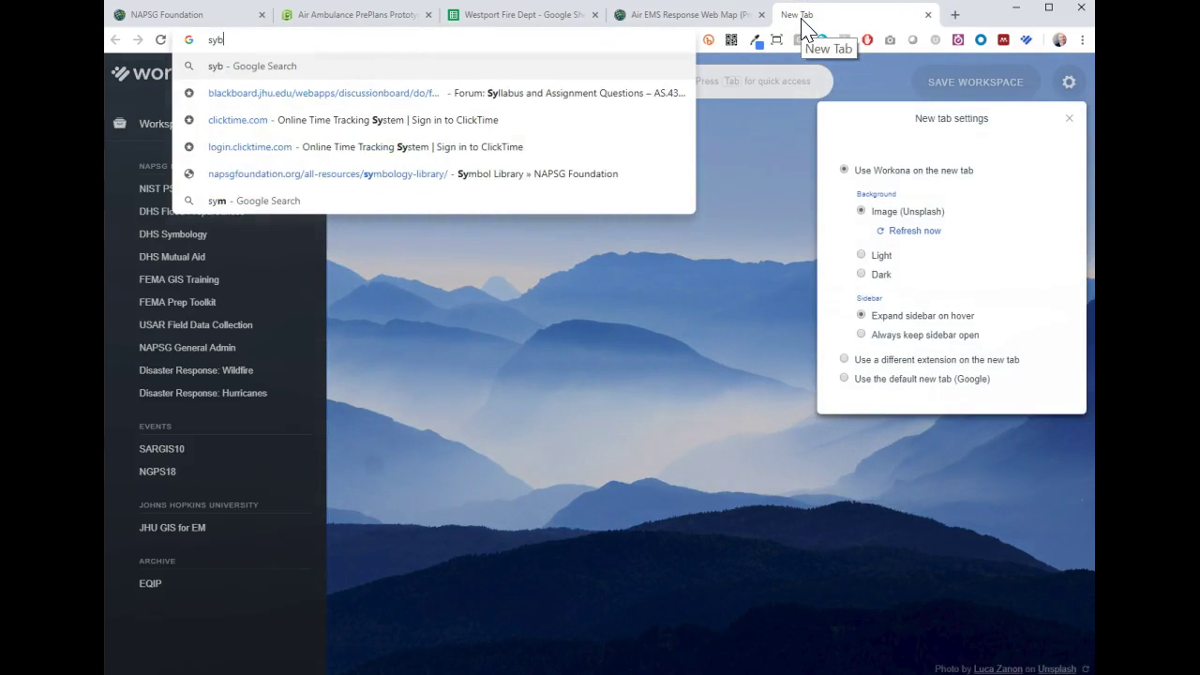
pyautogui.write('mb')
pyautogui.press('Down')
pyautogui.press('Return')
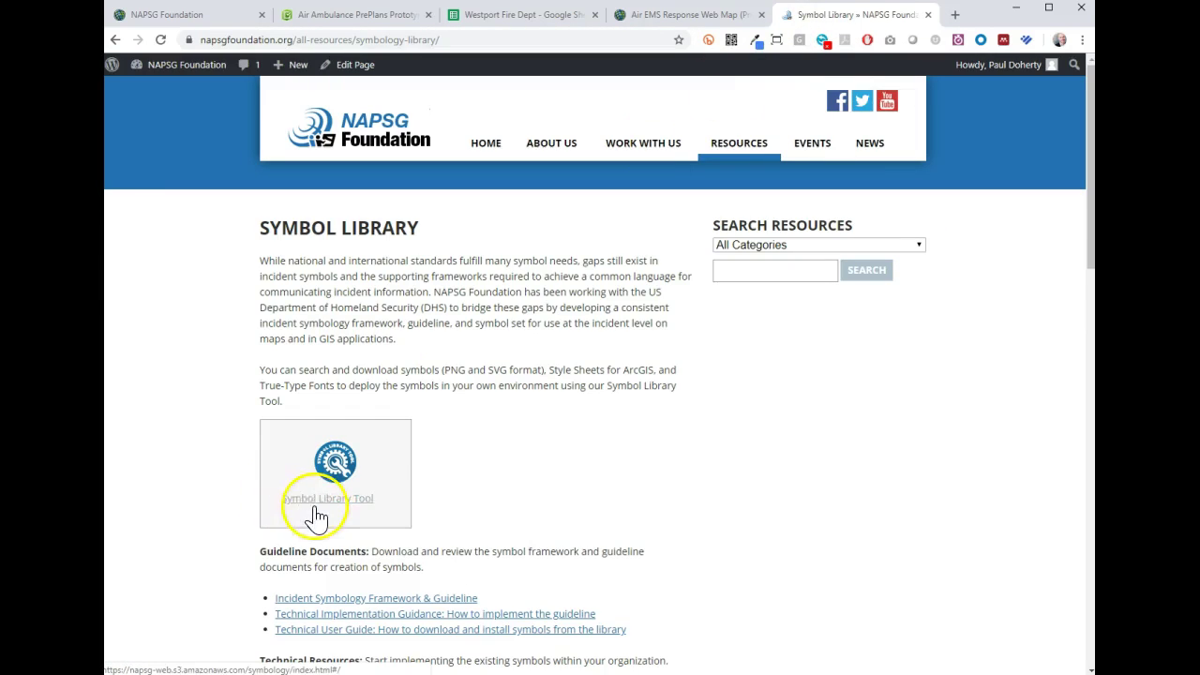
pyautogui.click(319, 500)
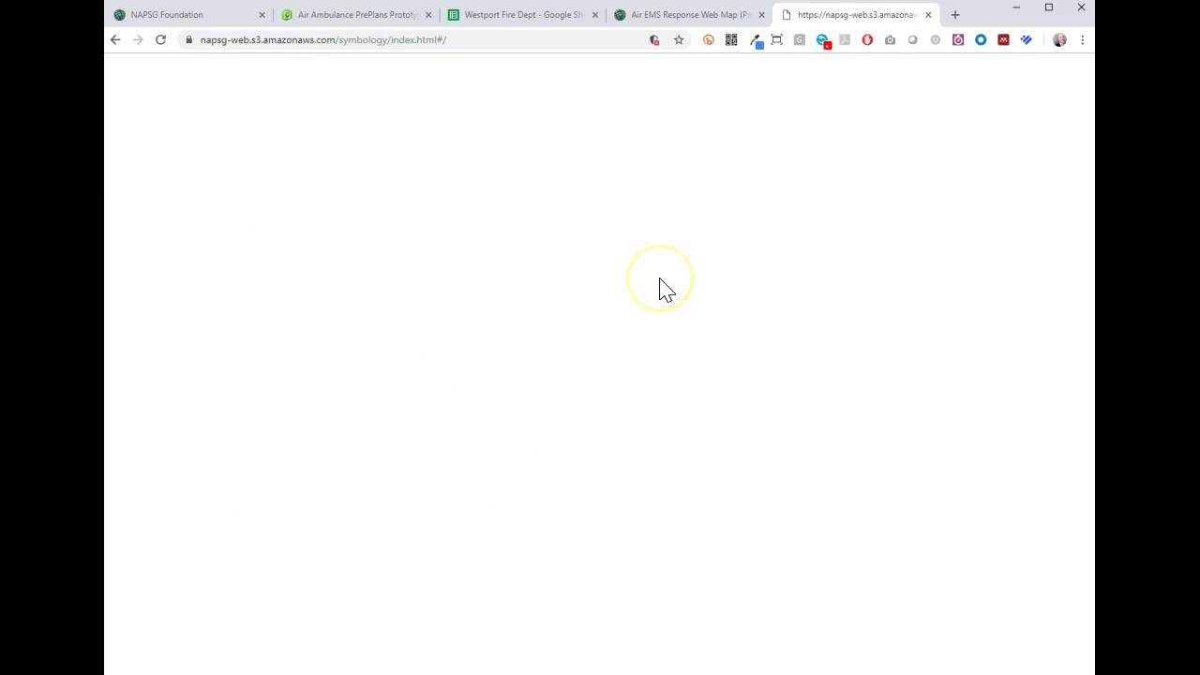
# - Search the symbol library for "landing zone" and for "helicopter"
pyautogui.click(759, 288)
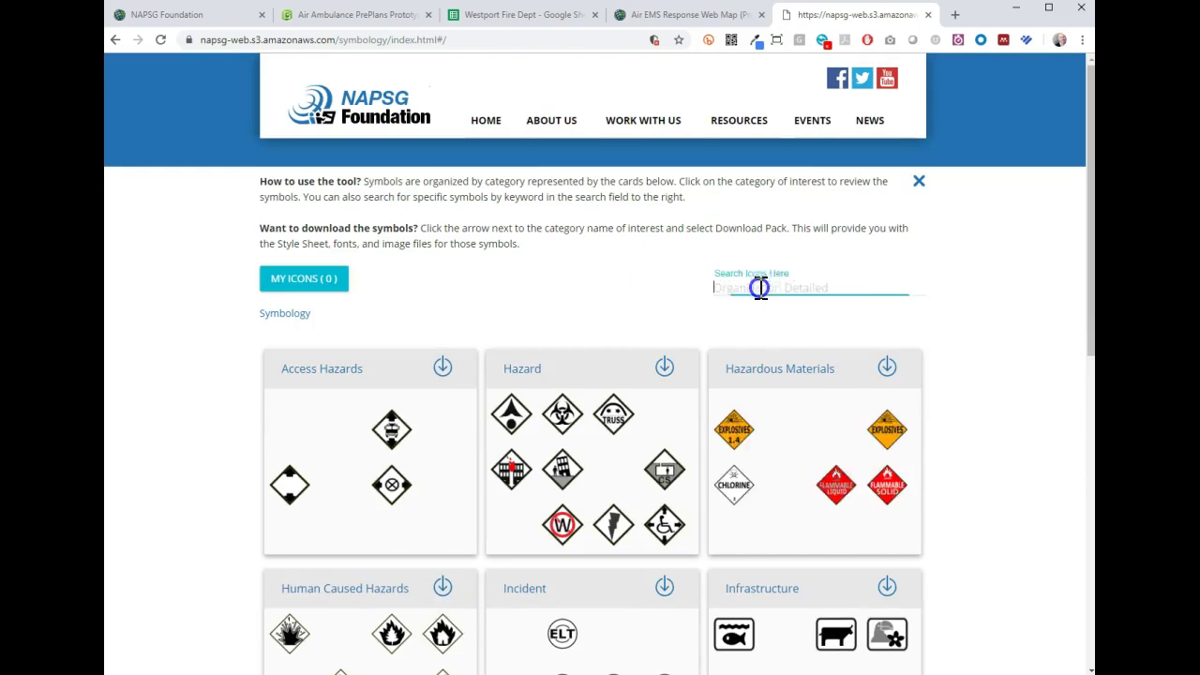
pyautogui.write('landing zone')
pyautogui.press('Return')
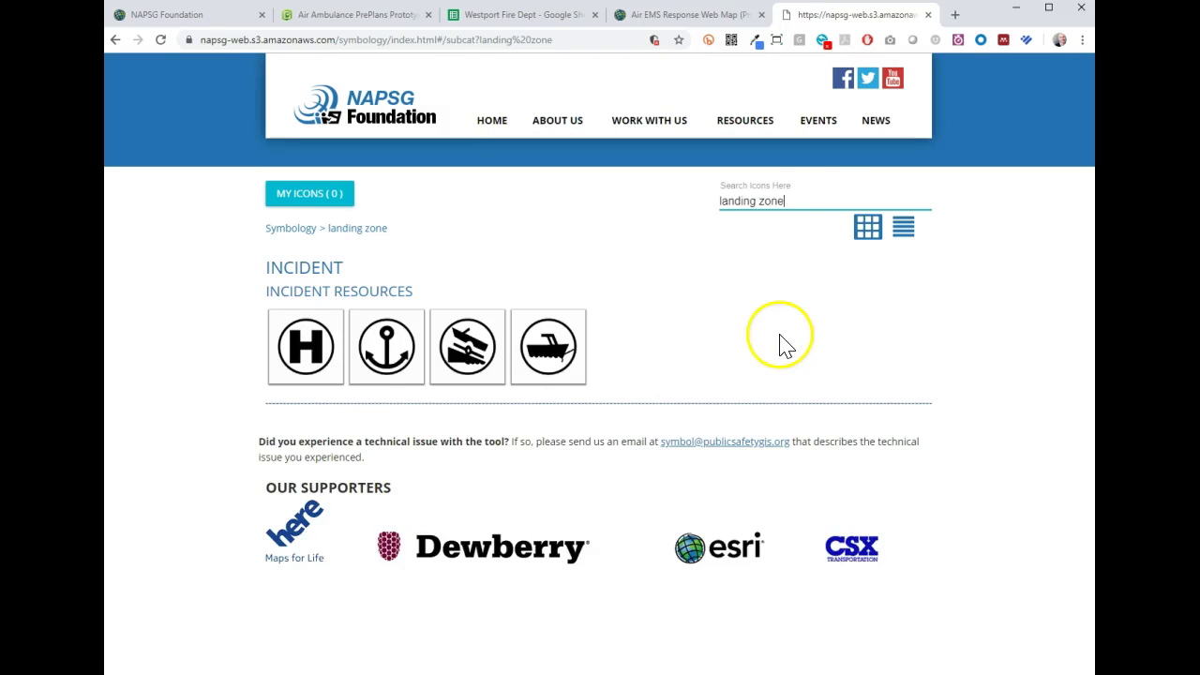
pyautogui.moveTo(812, 190); pyautogui.dragTo(671, 201)
pyautogui.write('helicopt')
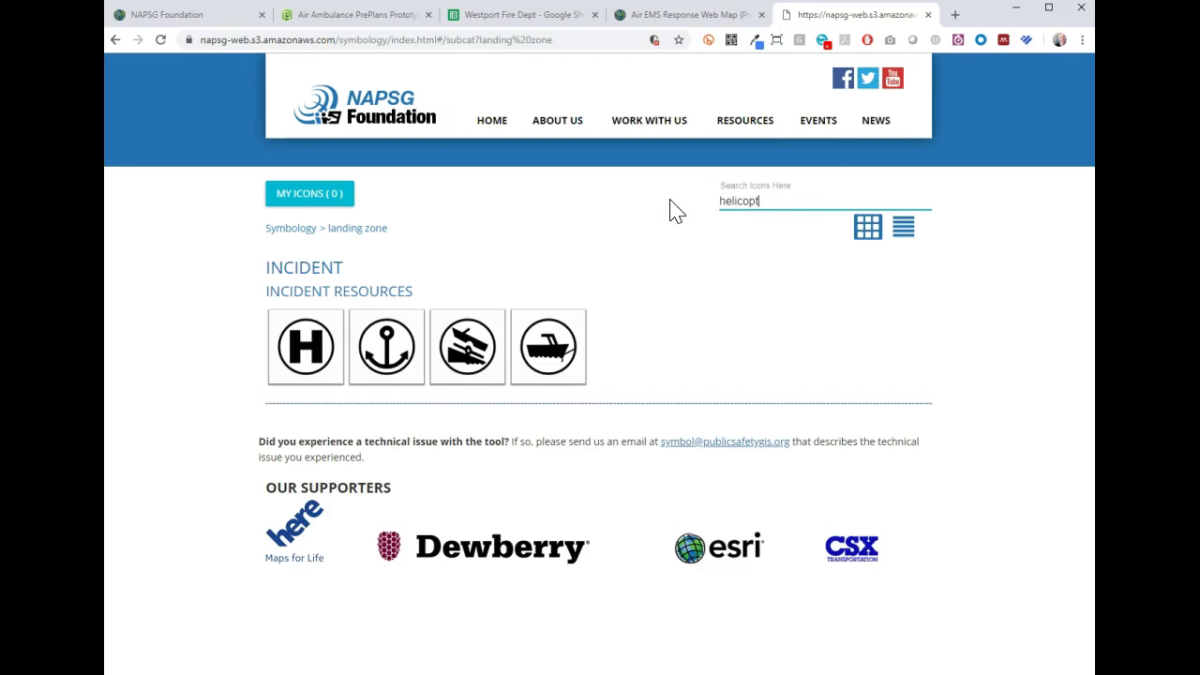
pyautogui.write('er')
pyautogui.moveTo(392, 542)
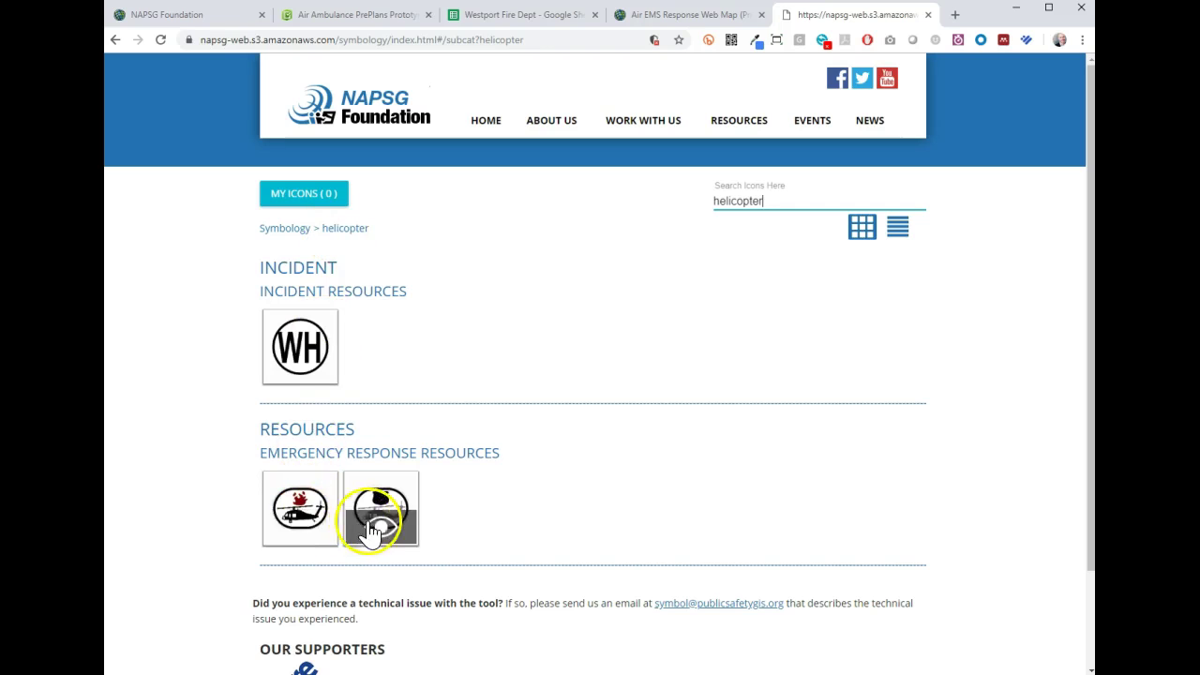
# - Browse the Resources symbols, open the Type 3 air ambulance helicopter symbol and copy its image address
pyautogui.click(287, 230)
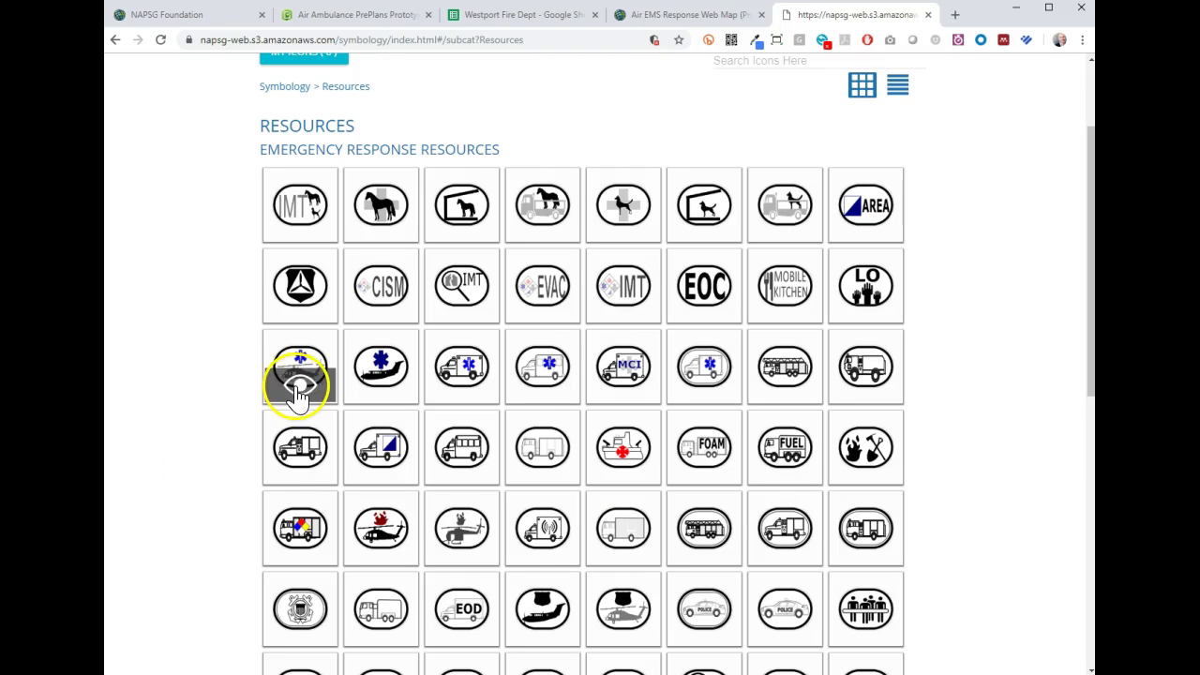
pyautogui.click(300, 387)
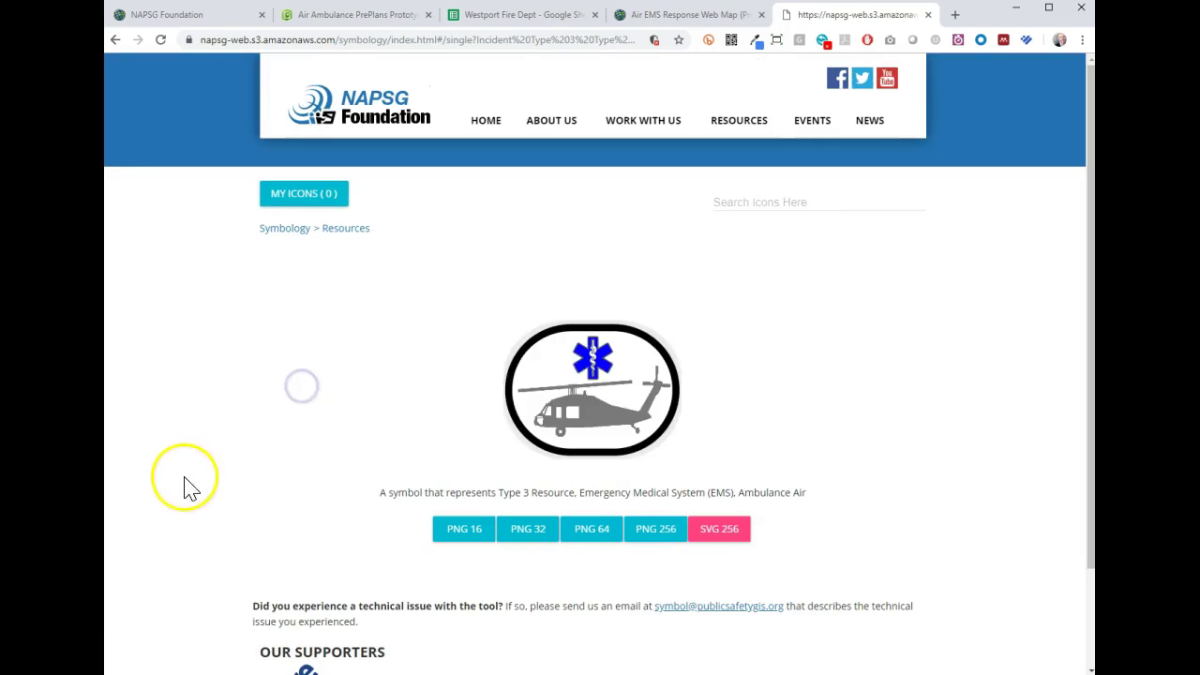
pyautogui.rightClick(580, 392)
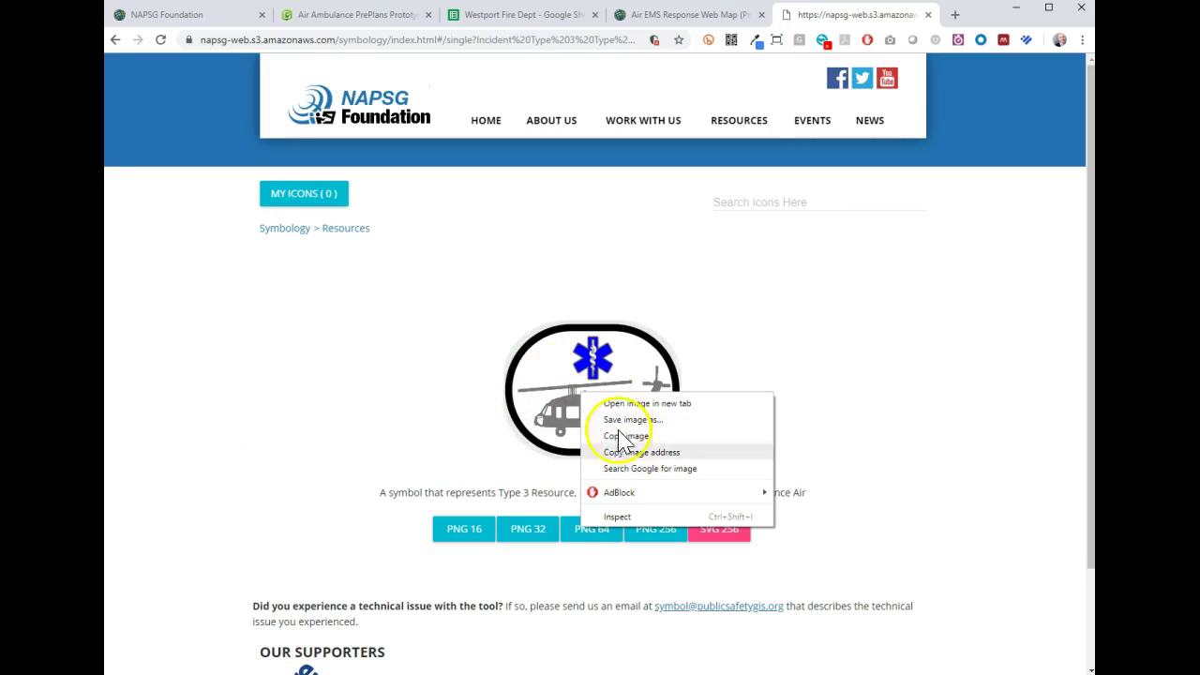
pyautogui.click(628, 453)
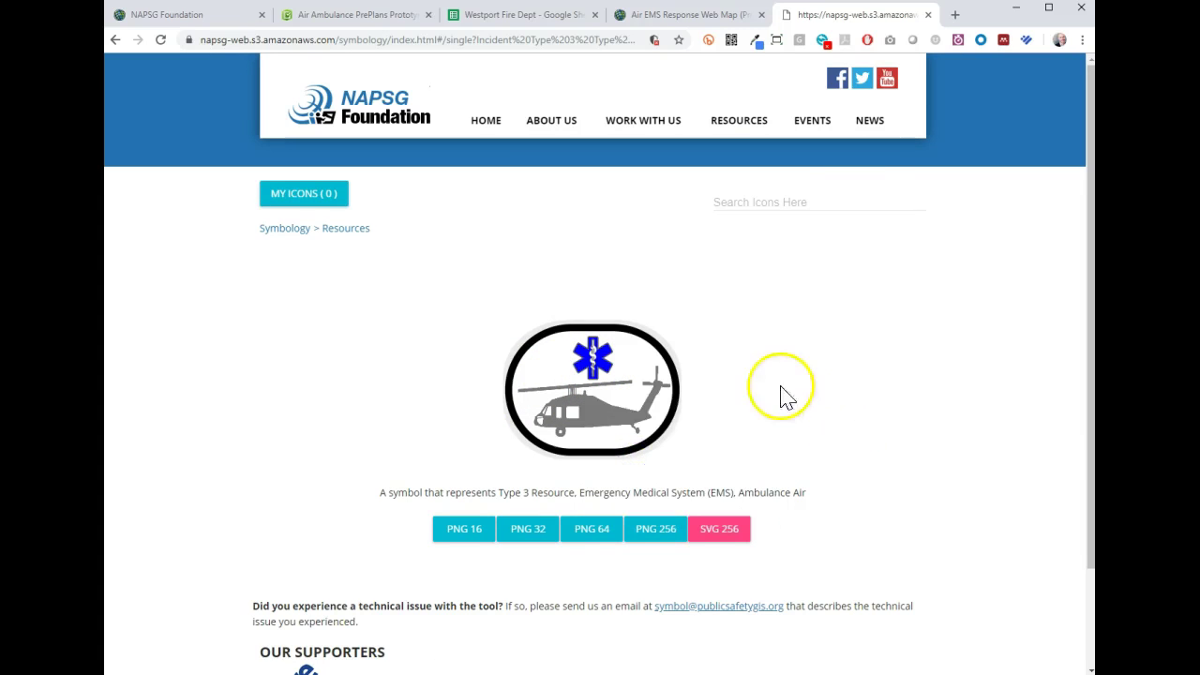
# - Return to the Air EMS Response Web Map, open the unique symbols options and paste the copied address as the Landing Zones symbol's image
pyautogui.click(657, 14)
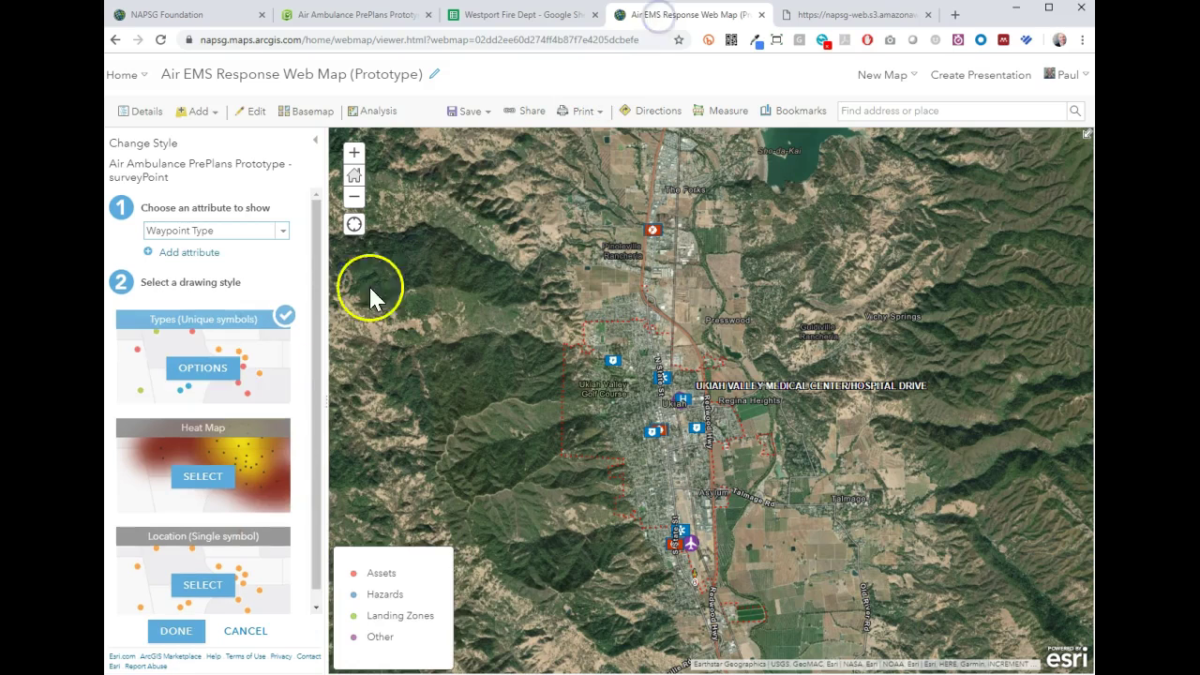
pyautogui.click(202, 369)
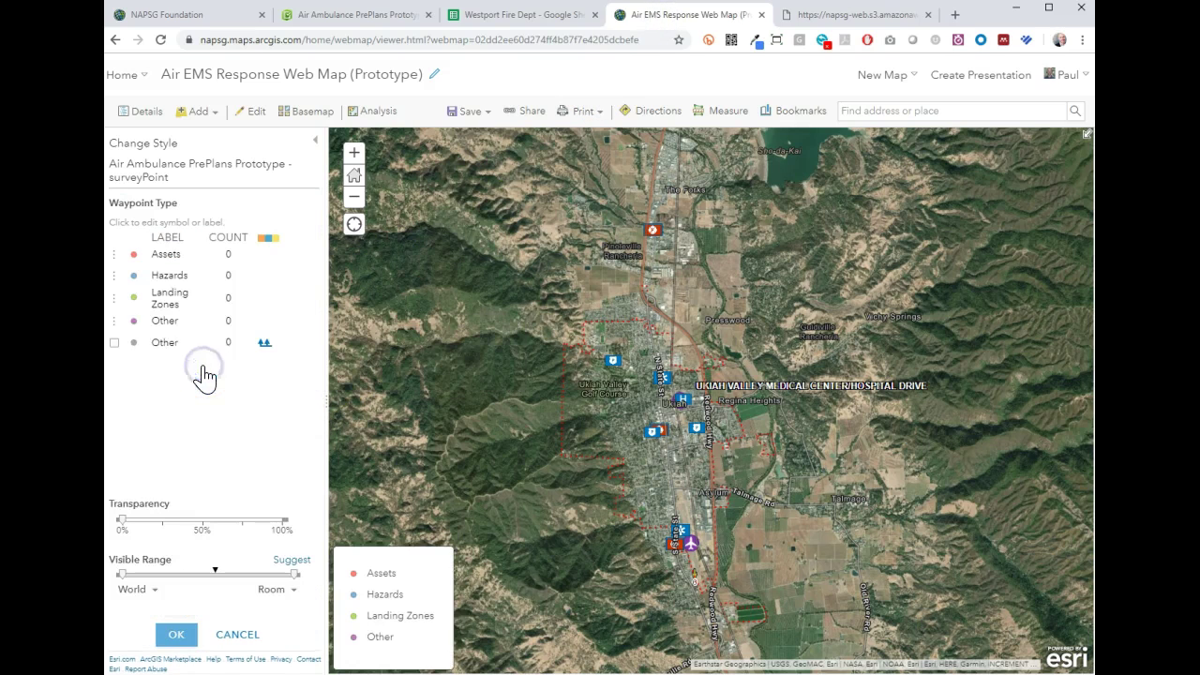
pyautogui.click(135, 299)
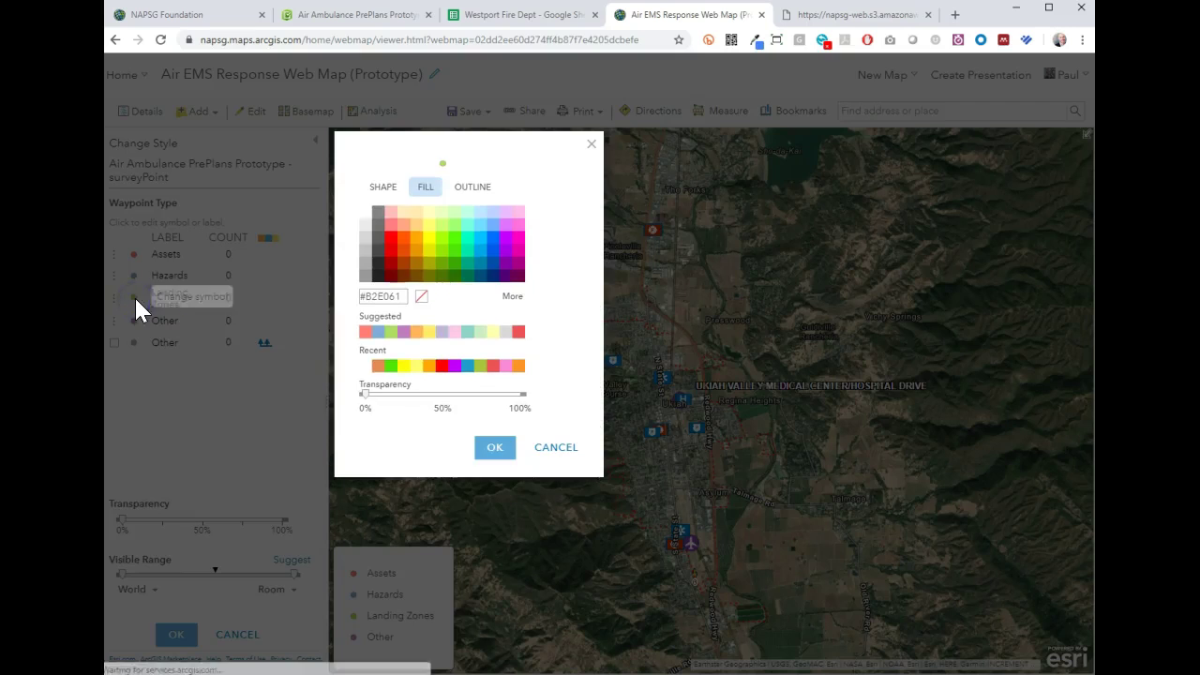
pyautogui.click(384, 187)
pyautogui.click(386, 379)
pyautogui.click(468, 397)
pyautogui.hotkey('ctrl', 'v')
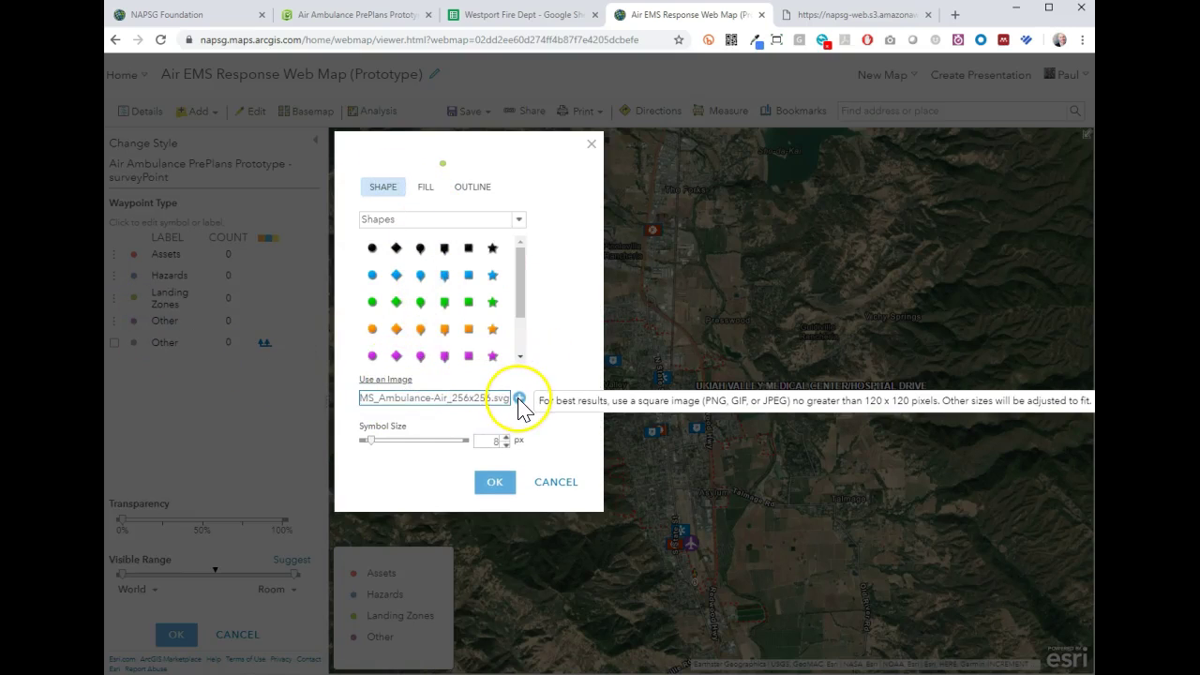
# - Load the pasted air ambulance image as the Landing Zones symbol and set its size to 32 px
pyautogui.doubleClick(491, 442)
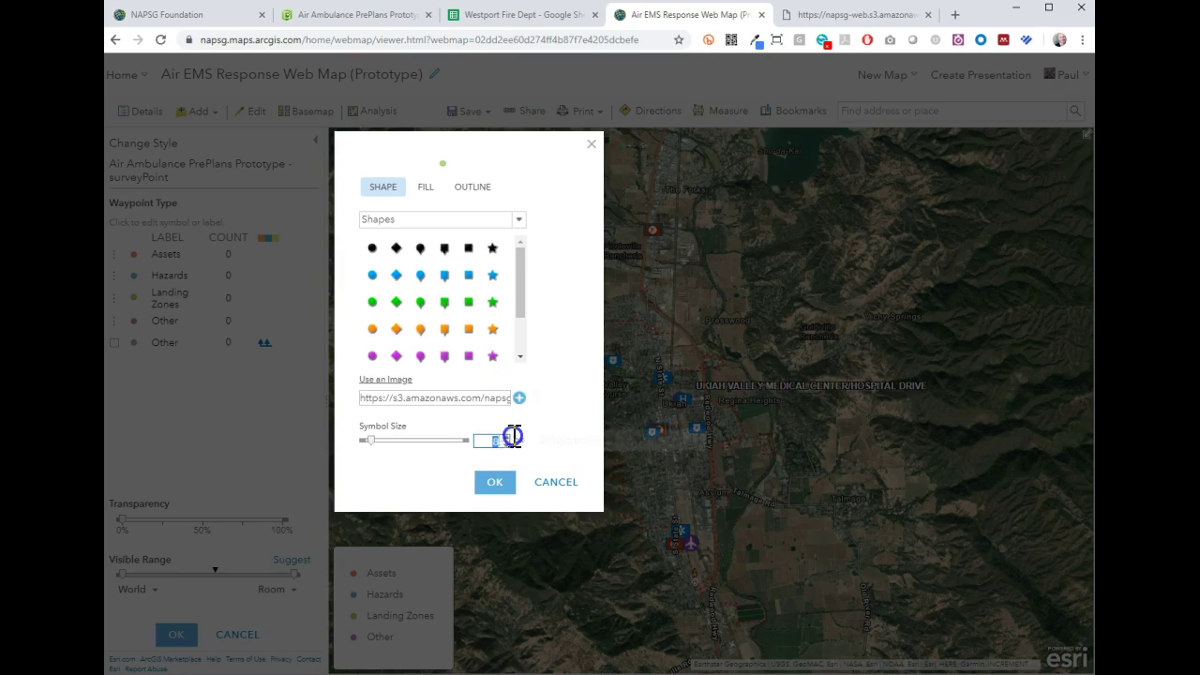
pyautogui.write('24')
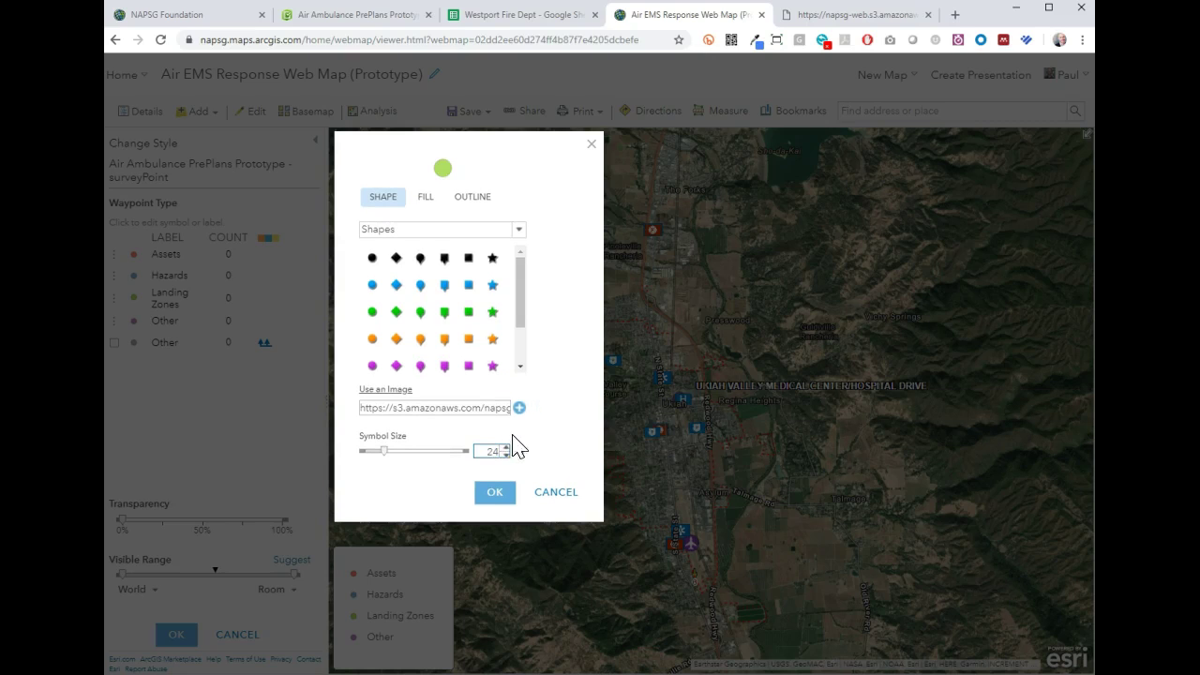
pyautogui.click(518, 408)
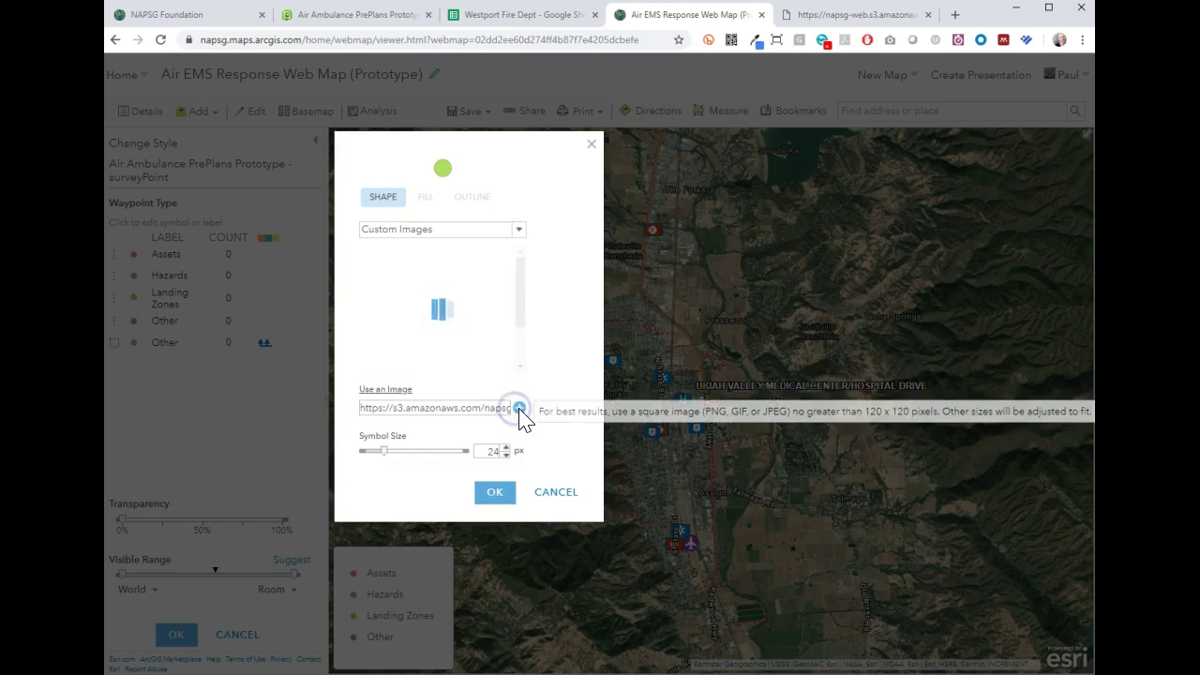
pyautogui.doubleClick(489, 451)
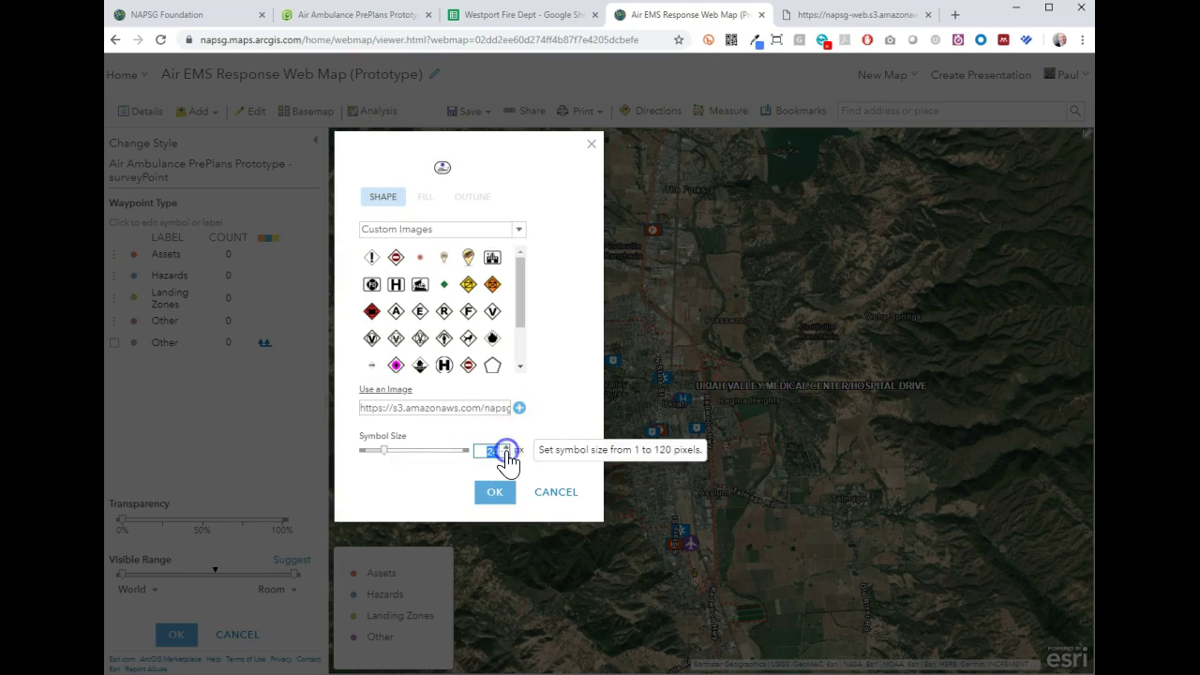
pyautogui.write('32')
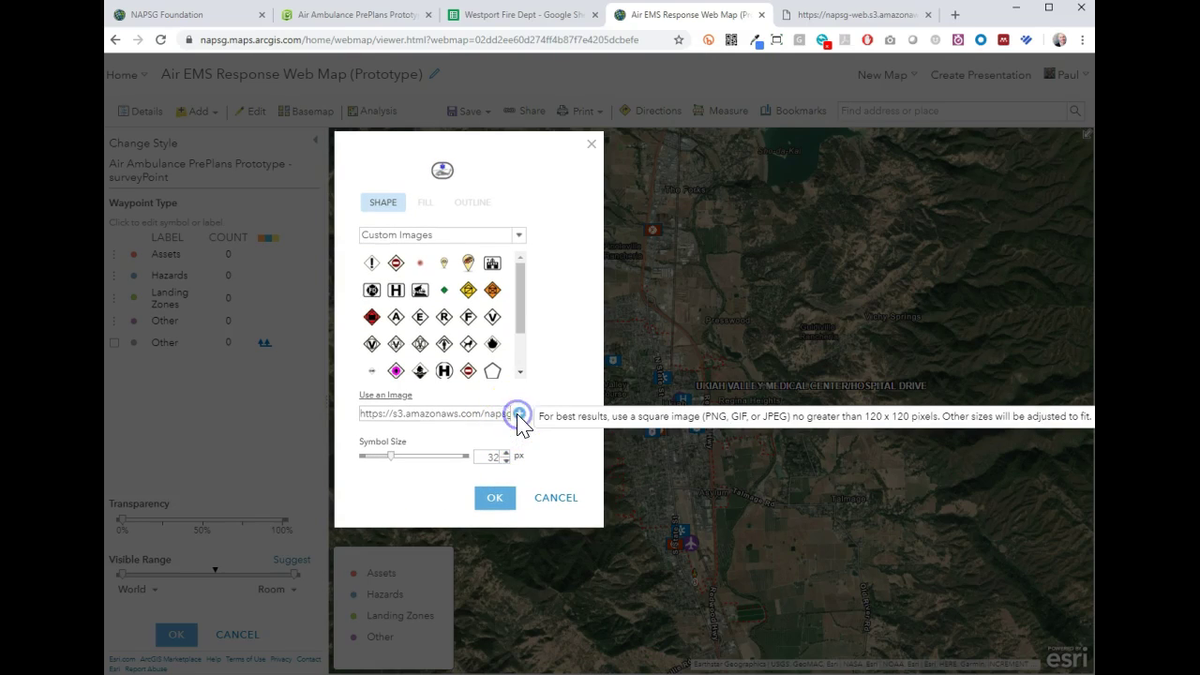
pyautogui.click(495, 499)
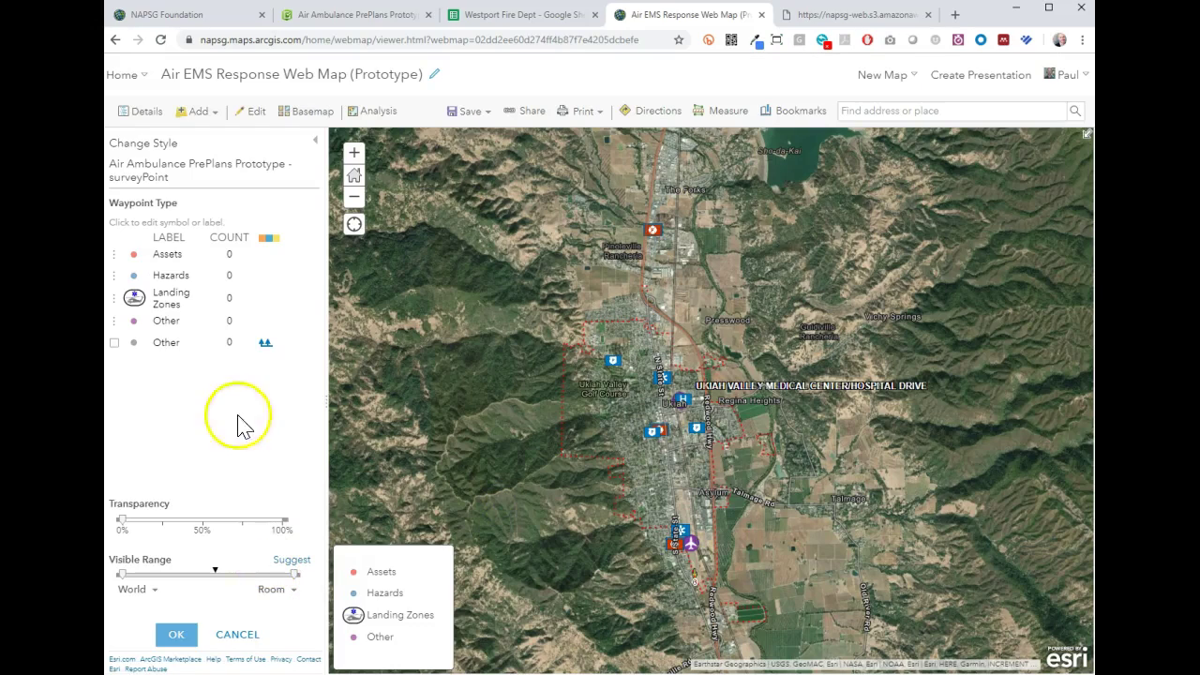
# - Open the Hazards symbol for editing, check the existing custom images, and search the NAPSG symbol library for "hazard"
pyautogui.click(136, 298)
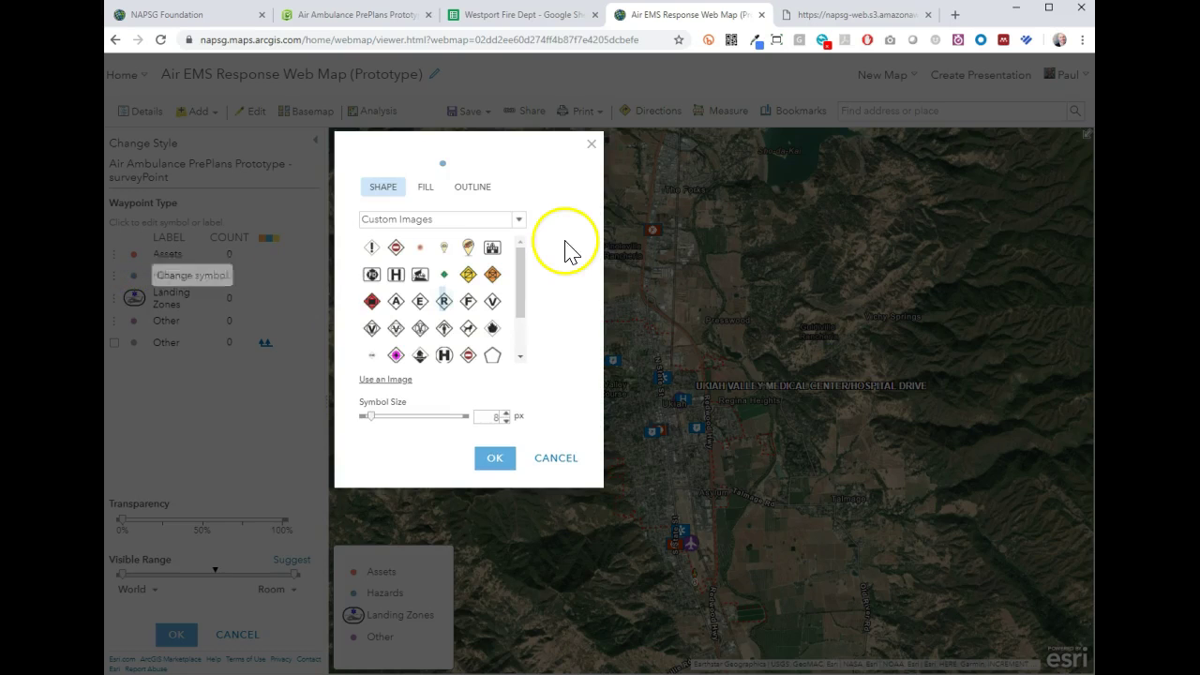
pyautogui.moveTo(517, 283); pyautogui.dragTo(522, 323)
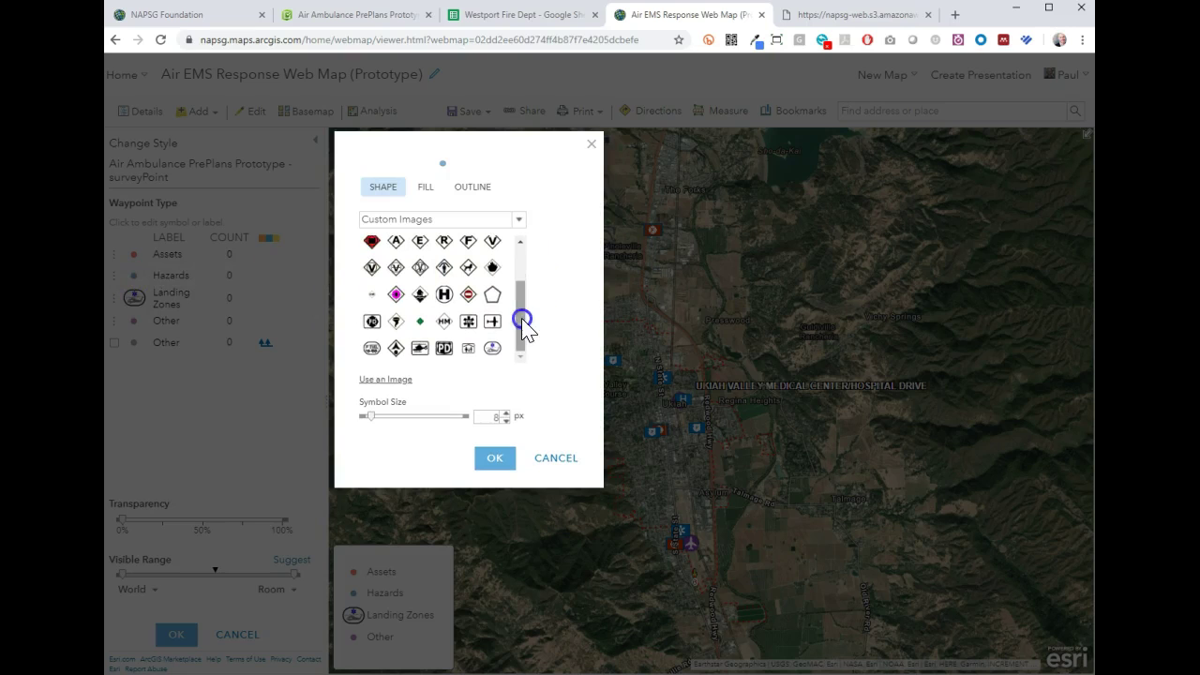
pyautogui.click(829, 15)
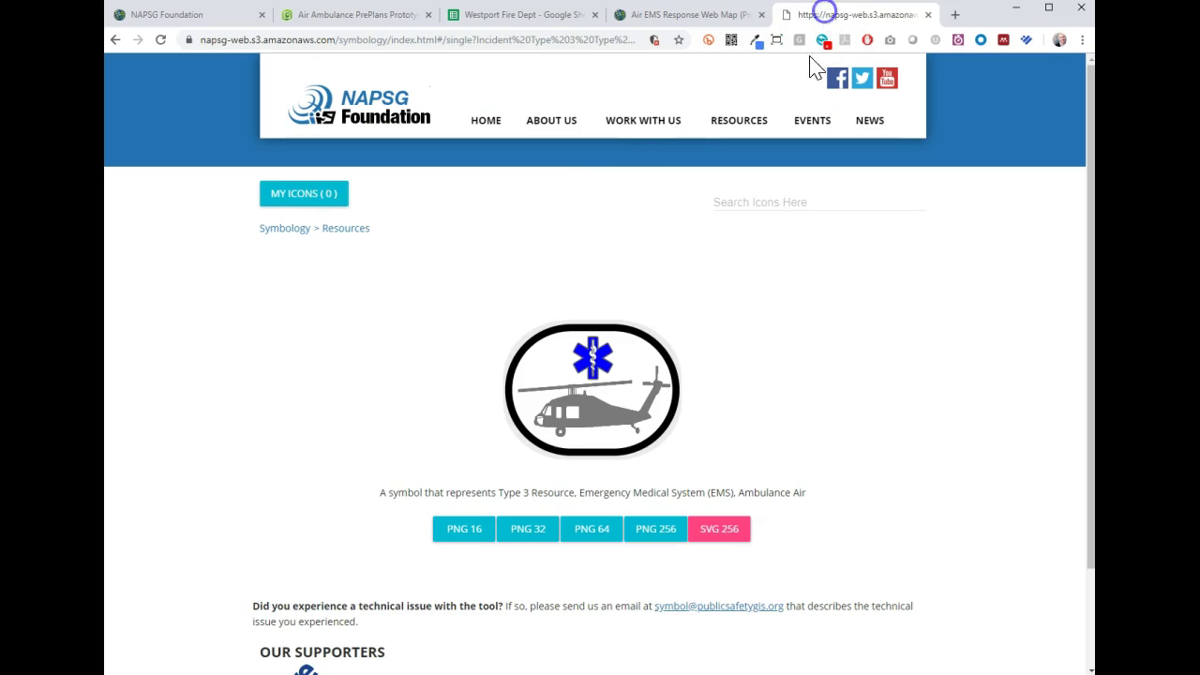
pyautogui.click(283, 229)
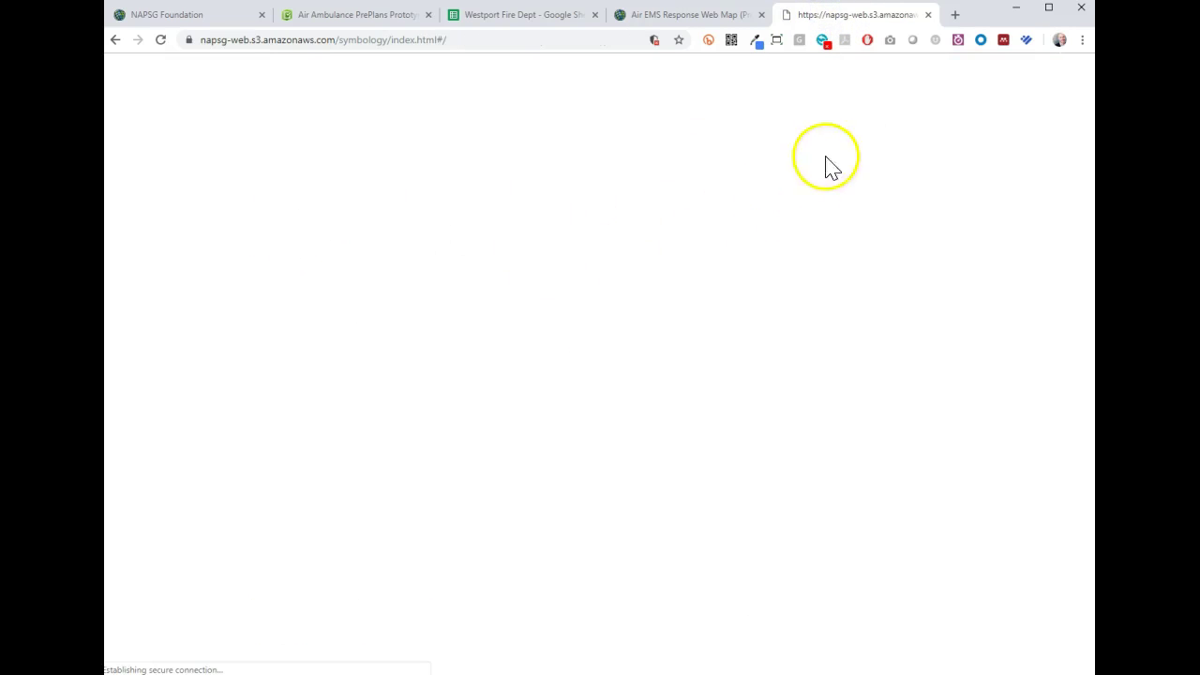
pyautogui.click(784, 287)
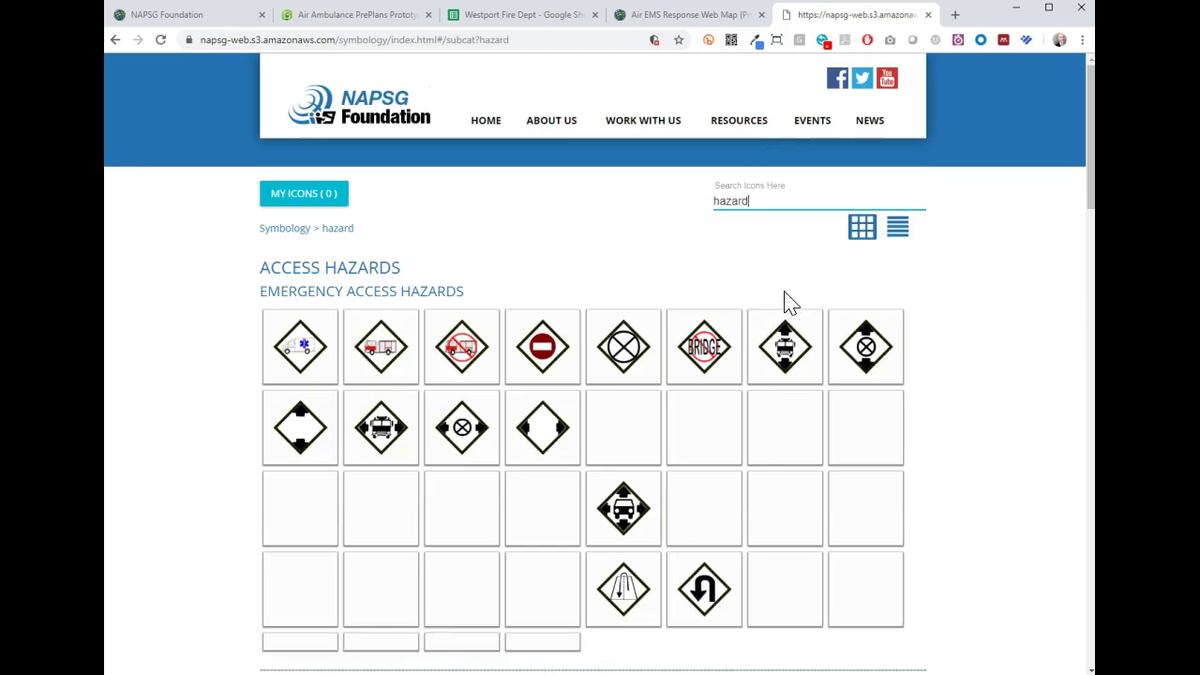
pyautogui.scroll(-4, 946, 406)
pyautogui.scroll(-3, 957, 410)
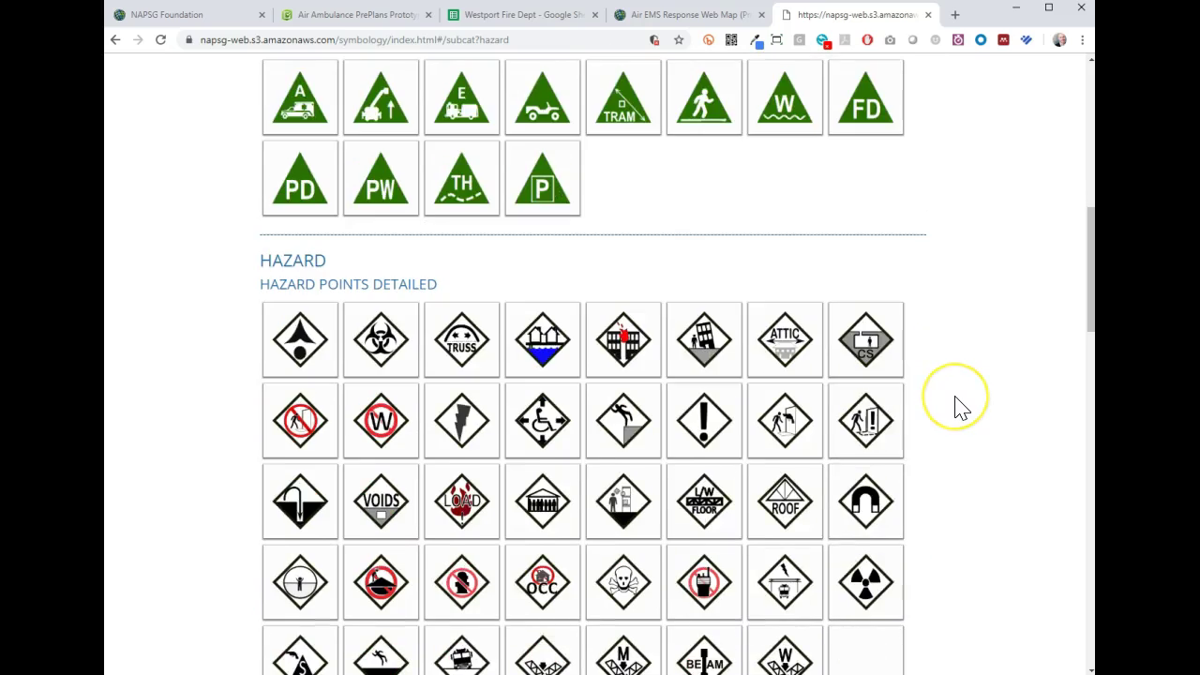
# - Open the Aerial Hazard symbol from the detailed hazard points and copy its image address
pyautogui.click(300, 368)
pyautogui.click(573, 386)
pyautogui.rightClick(573, 386)
pyautogui.click(626, 445)
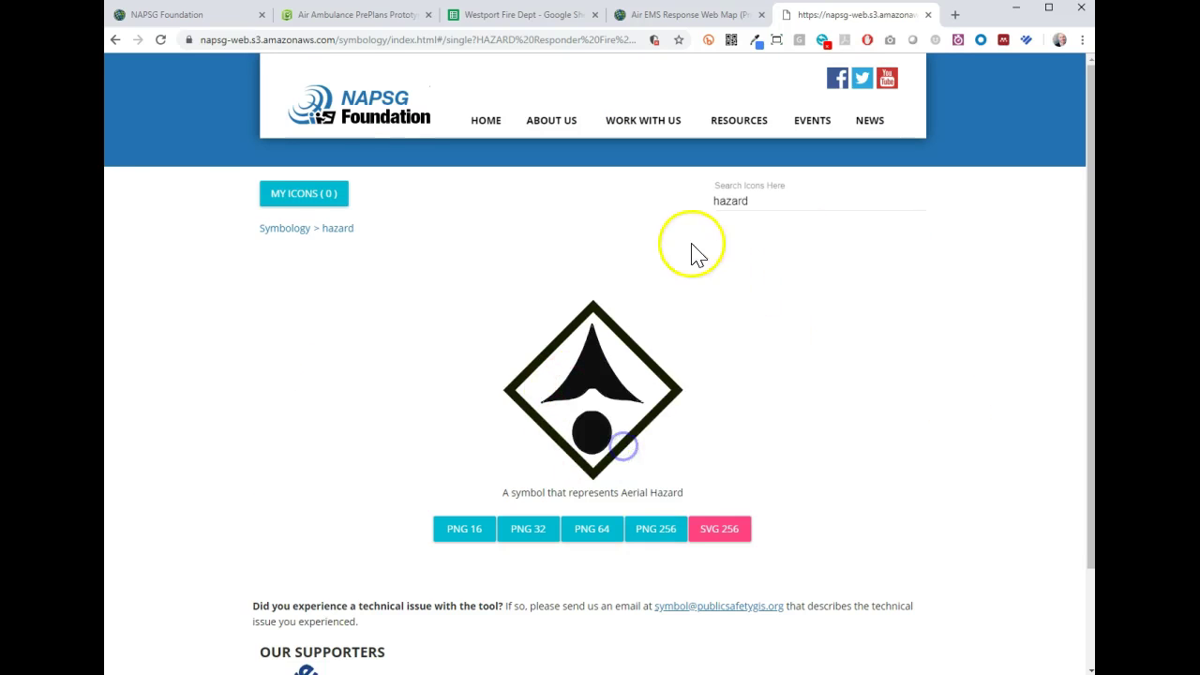
# - Return to the web map and apply the copied Aerial Hazard image as the Hazards symbol at 32 px
pyautogui.click(170, 15)
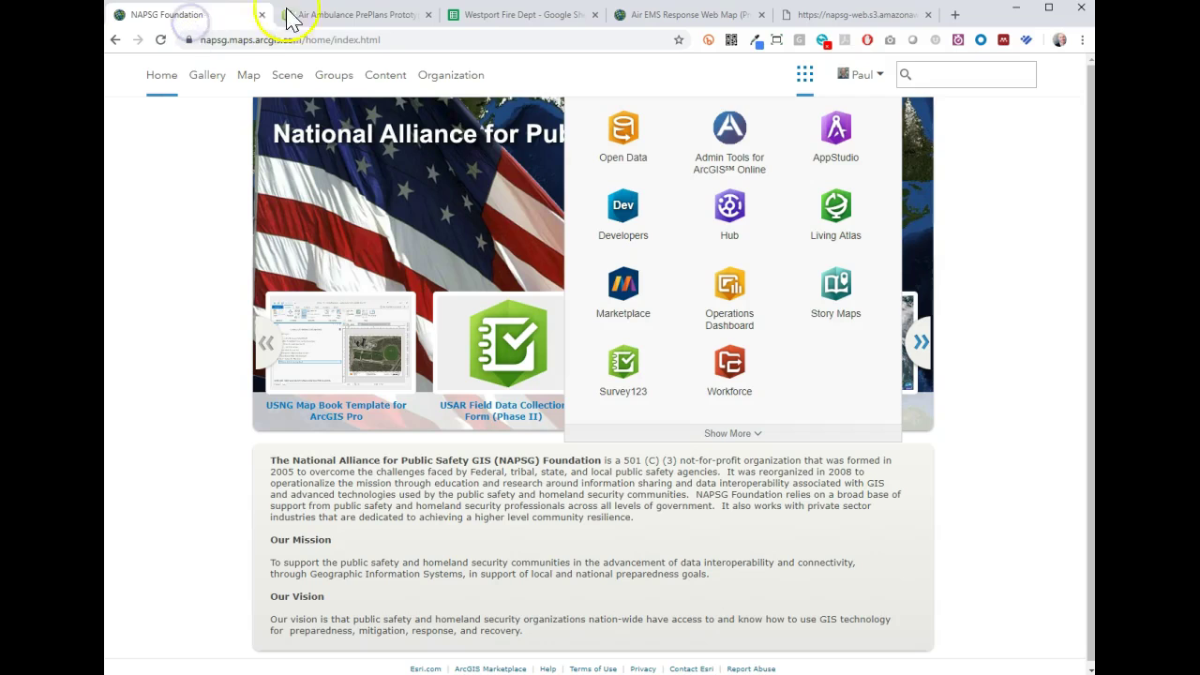
pyautogui.click(675, 15)
pyautogui.click(386, 379)
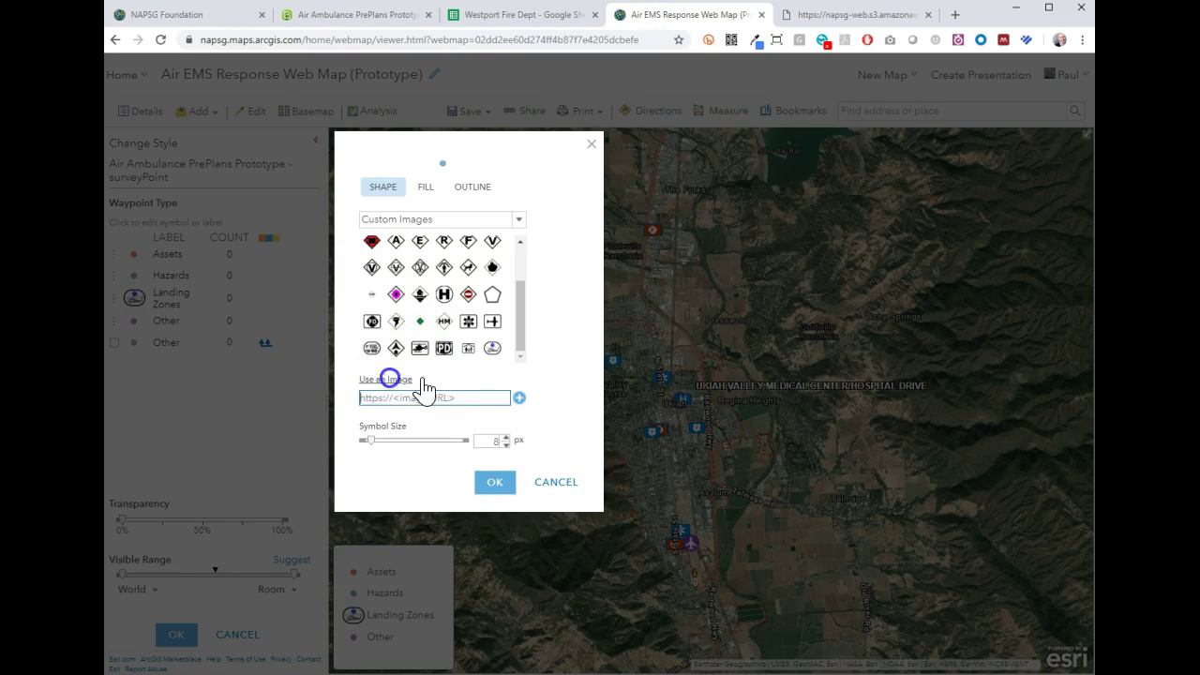
pyautogui.hotkey('ctrl', 'v')
pyautogui.doubleClick(511, 441)
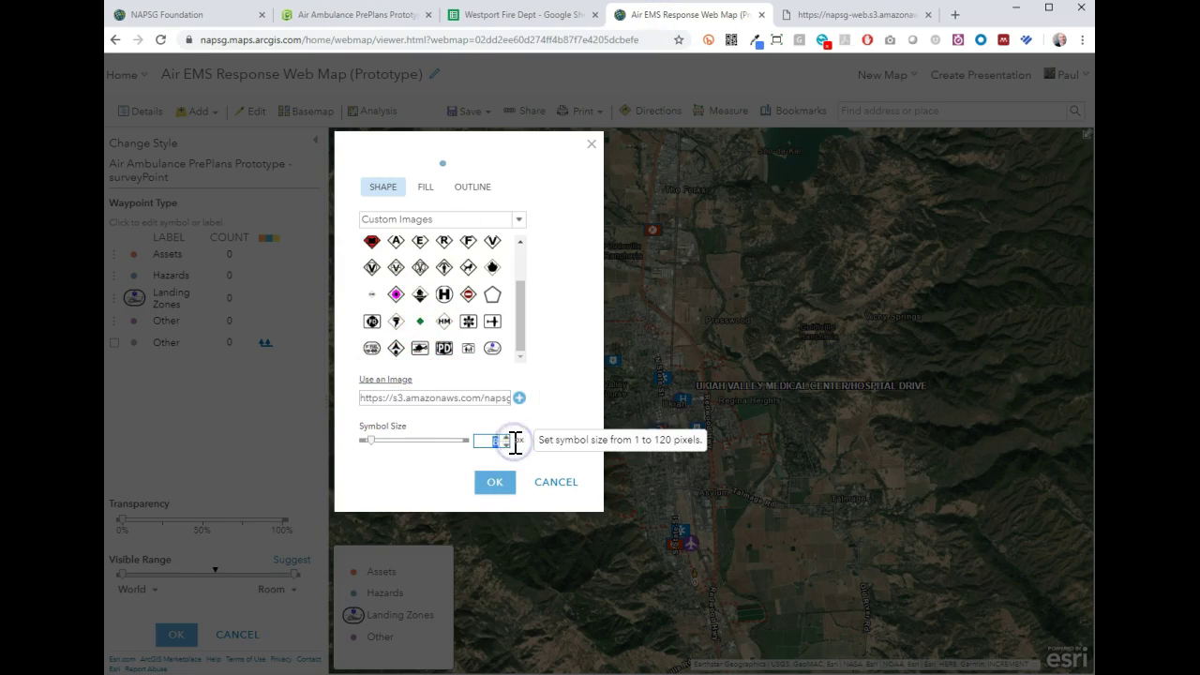
pyautogui.write('32')
pyautogui.click(518, 413)
pyautogui.click(497, 498)
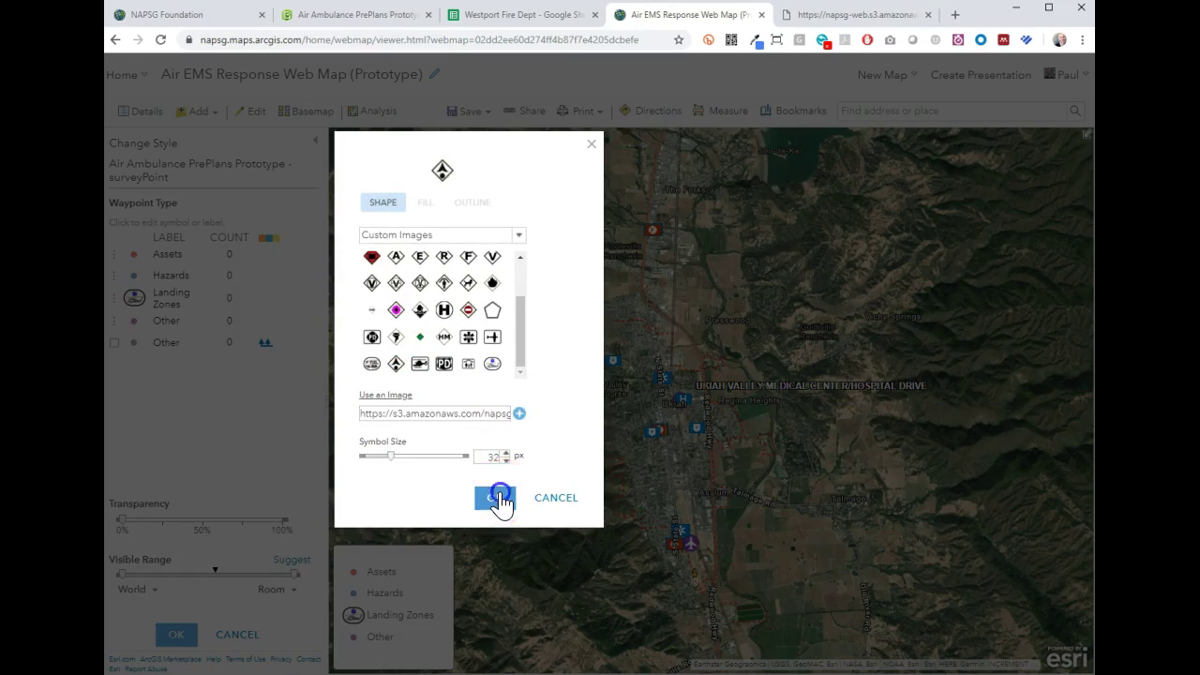
# - Change the Assets symbol to the blue A pin from the A-Z category and set its size to 24 px
pyautogui.click(136, 261)
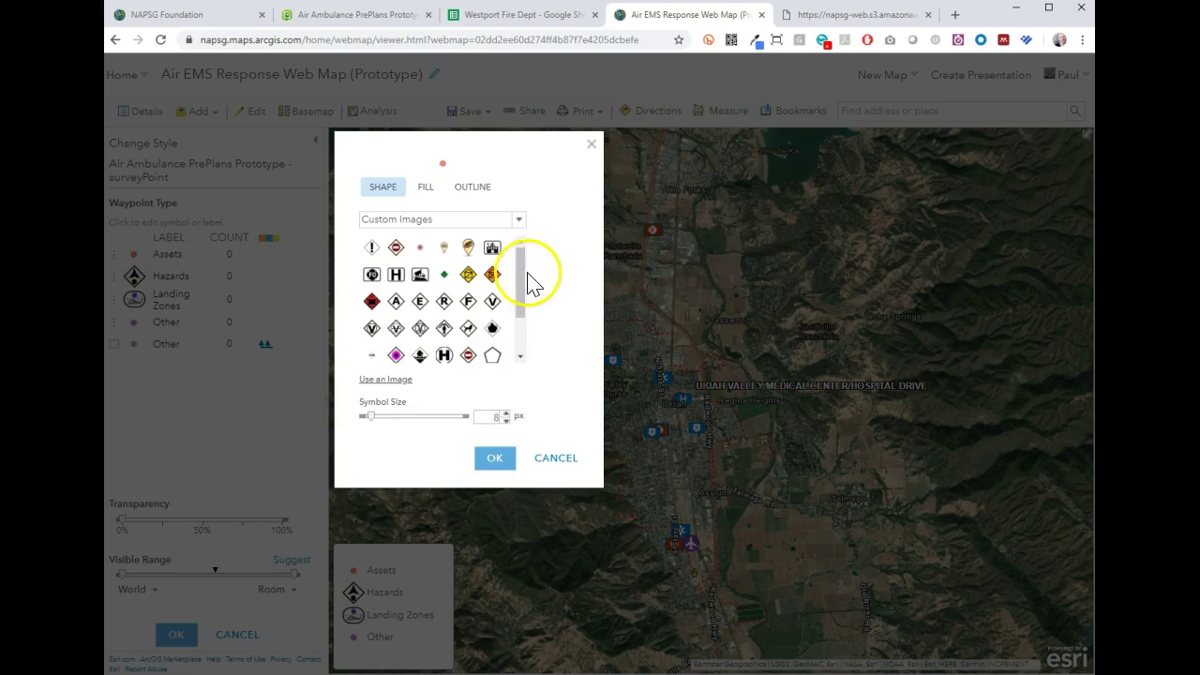
pyautogui.click(521, 221)
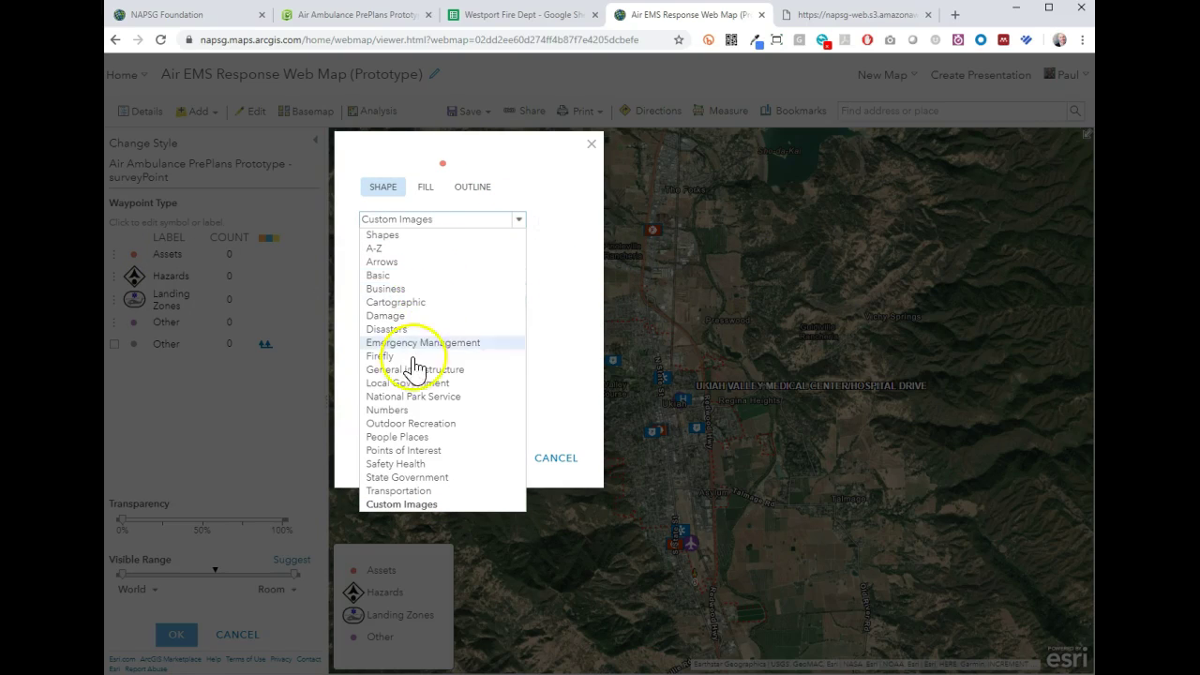
pyautogui.click(394, 248)
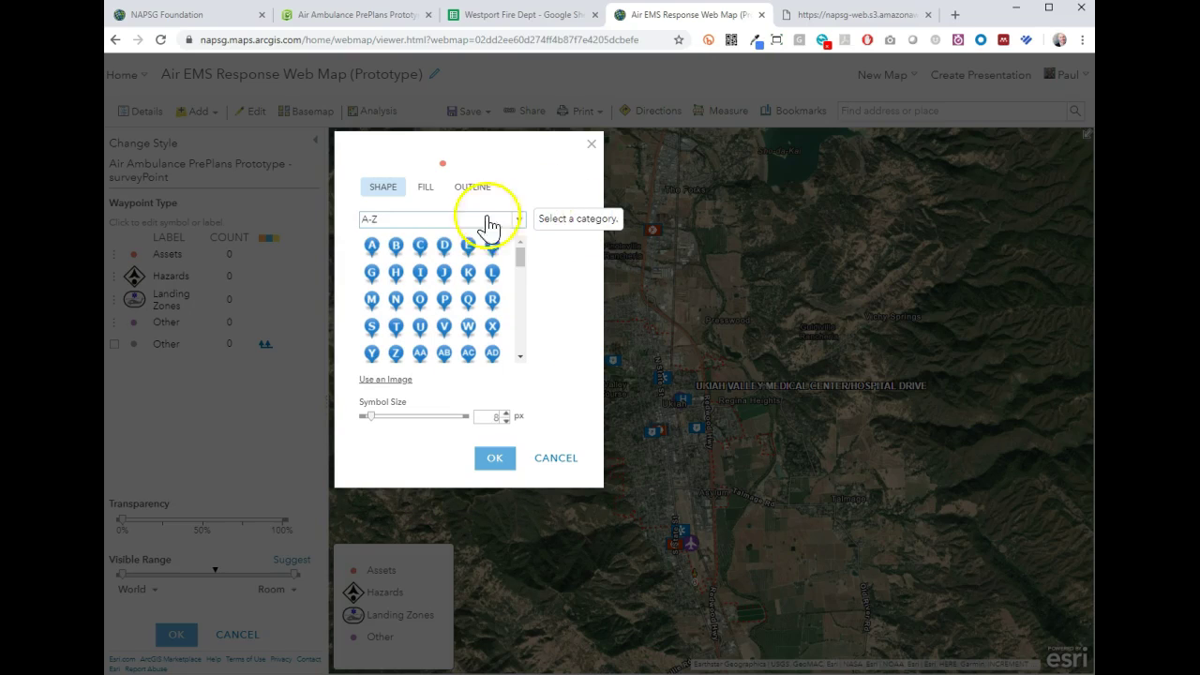
pyautogui.click(373, 247)
pyautogui.moveTo(493, 417); pyautogui.dragTo(512, 419)
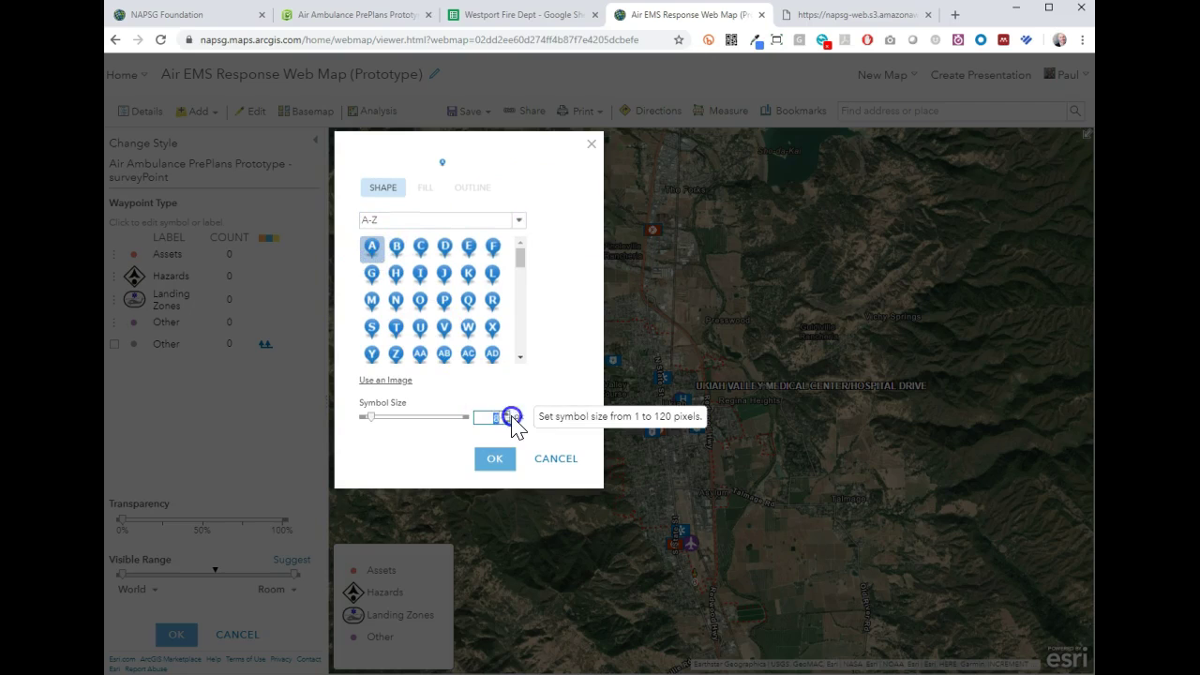
pyautogui.write('24')
pyautogui.click(486, 474)
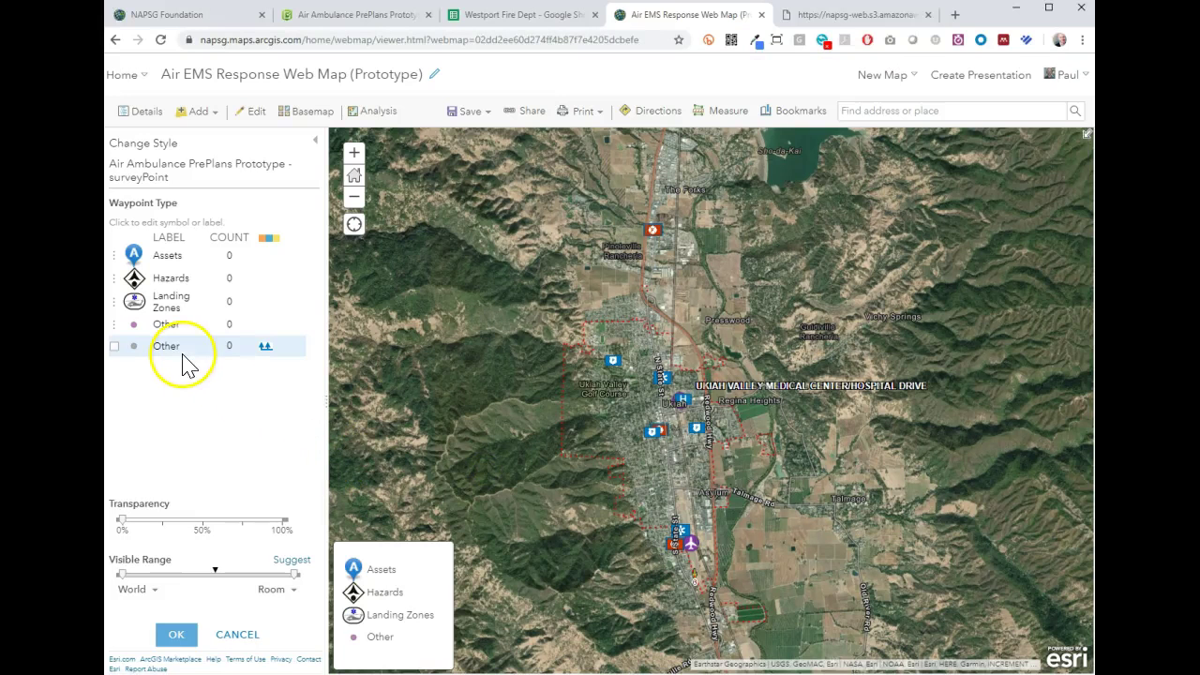
# - Accept the Waypoint Type symbols and finish the style change for the Air Ambulance PrePlans Prototype survey layer
pyautogui.click(135, 301)
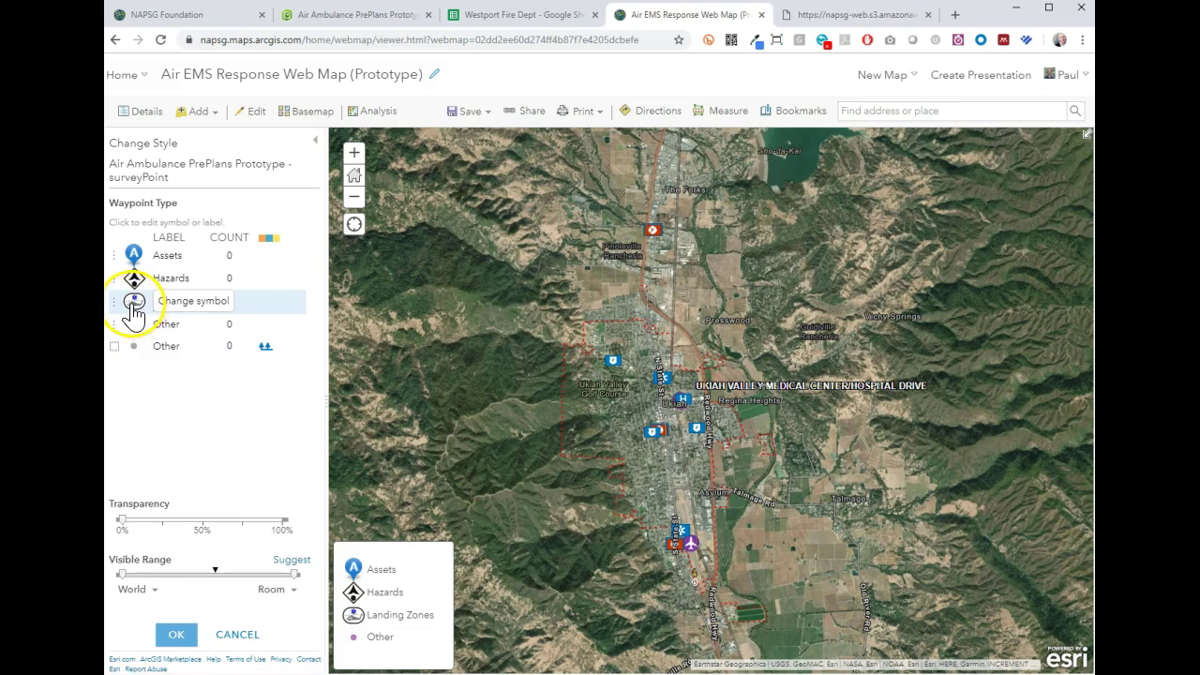
pyautogui.click(176, 637)
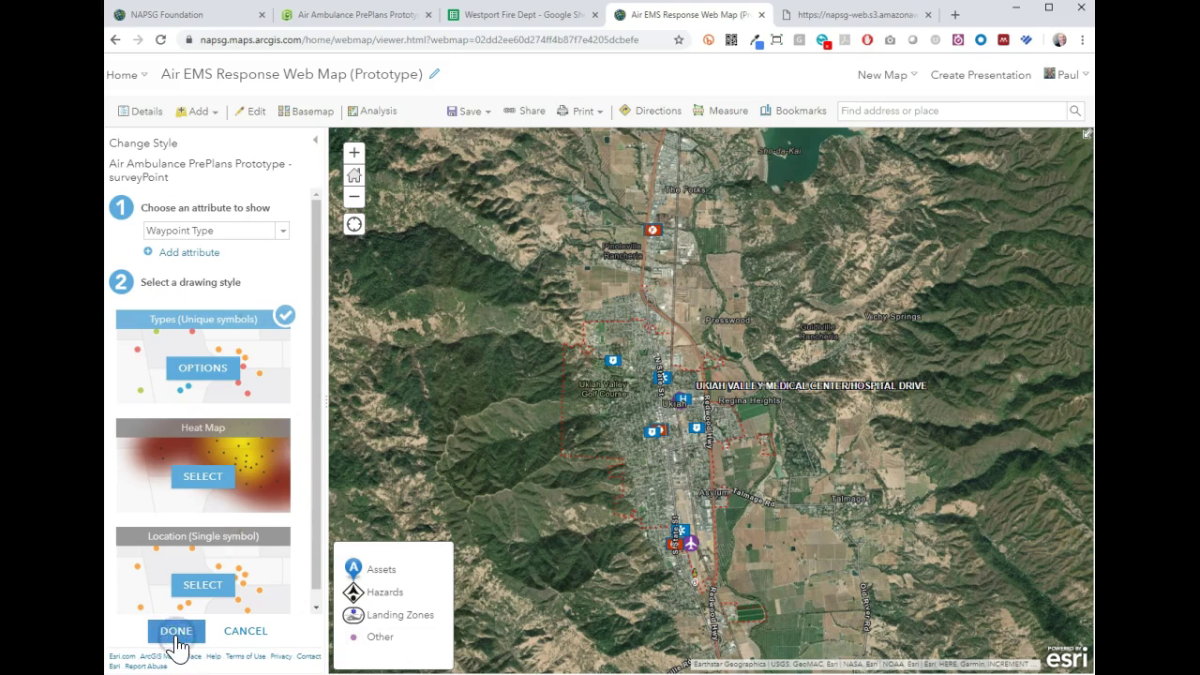
pyautogui.click(176, 633)
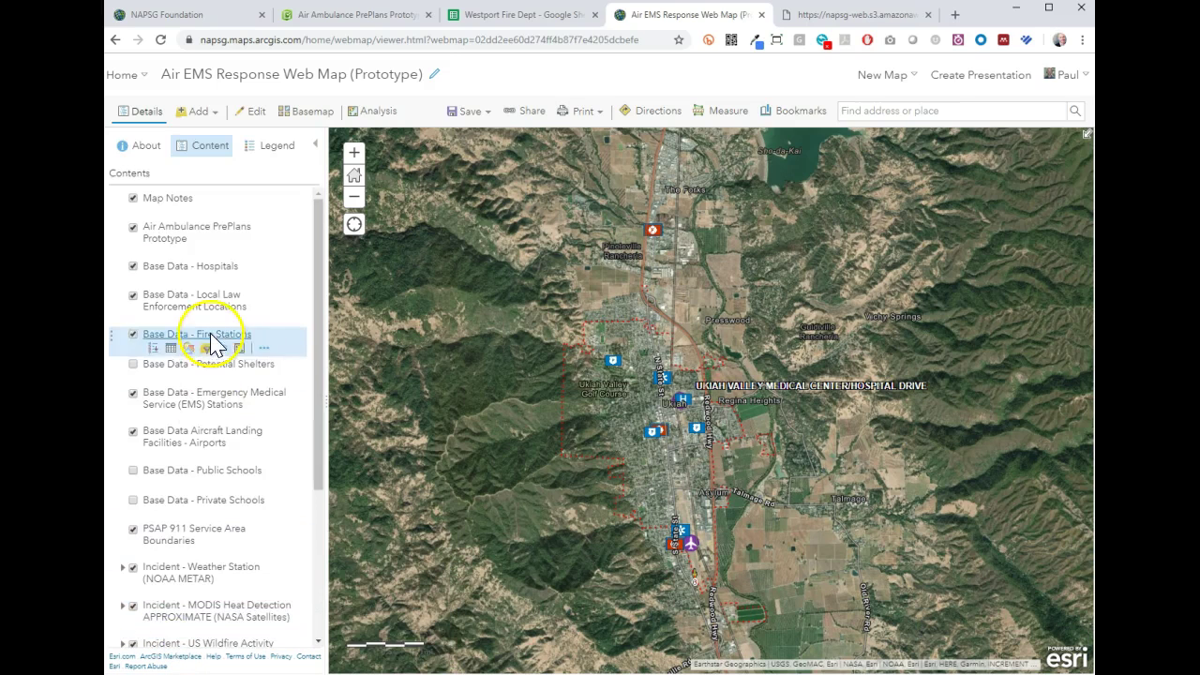
# - Save the Air Ambulance PrePlans Prototype layer's settings and save the web map under its existing name
pyautogui.click(281, 249)
pyautogui.click(265, 251)
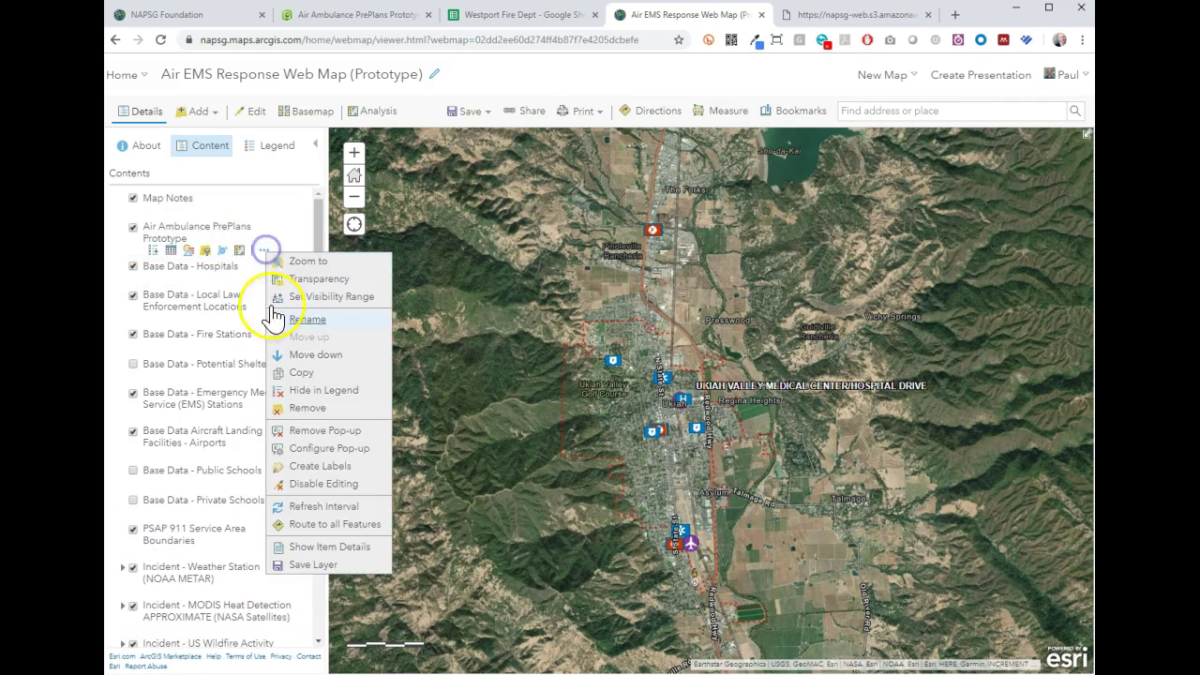
pyautogui.click(320, 565)
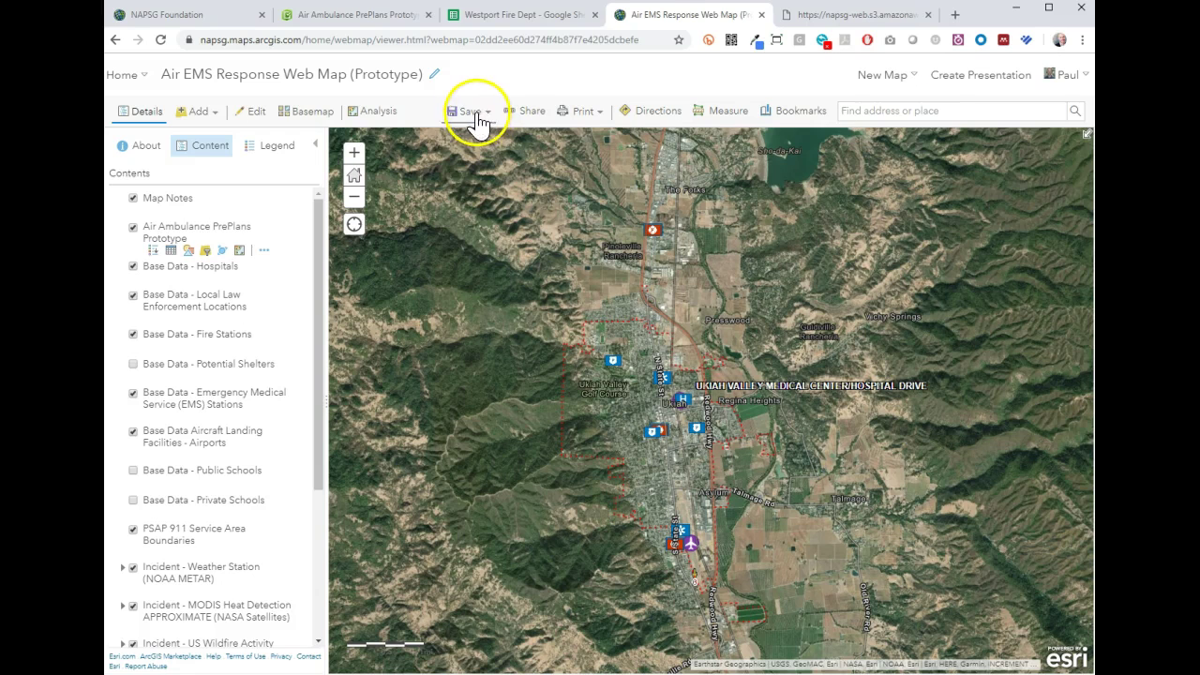
pyautogui.click(471, 112)
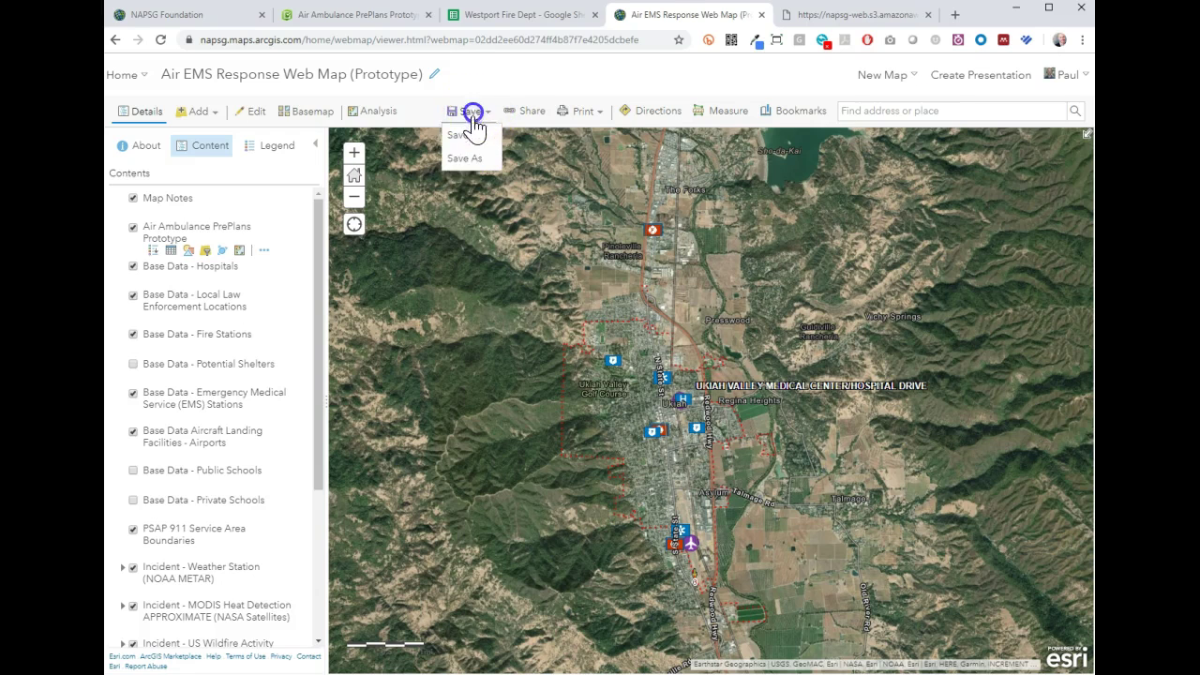
pyautogui.click(462, 137)
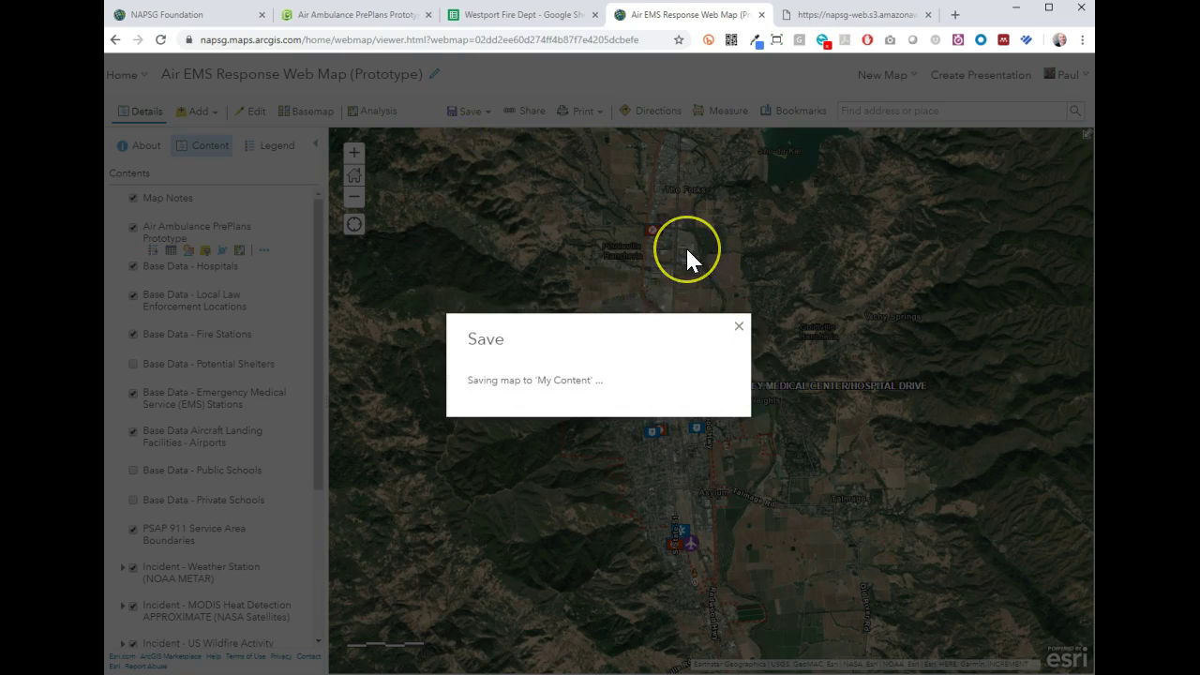